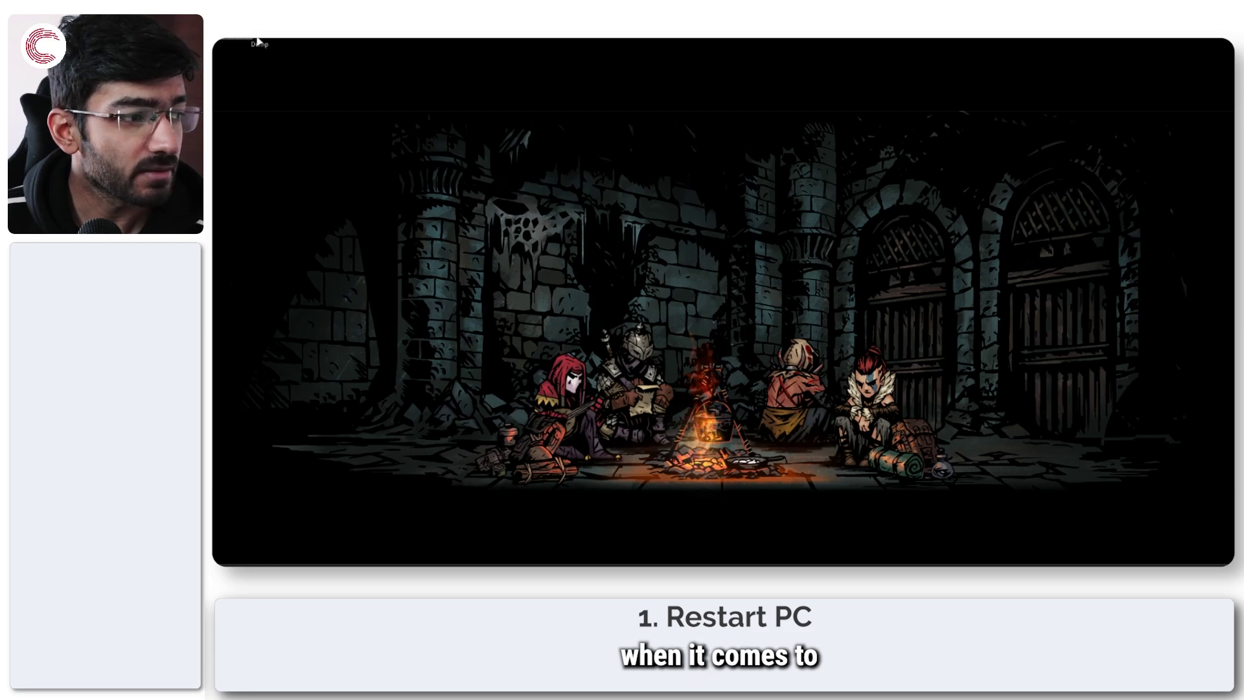
Step: Open the Start menu's power options, then dismiss them without restarting
click(234, 68)
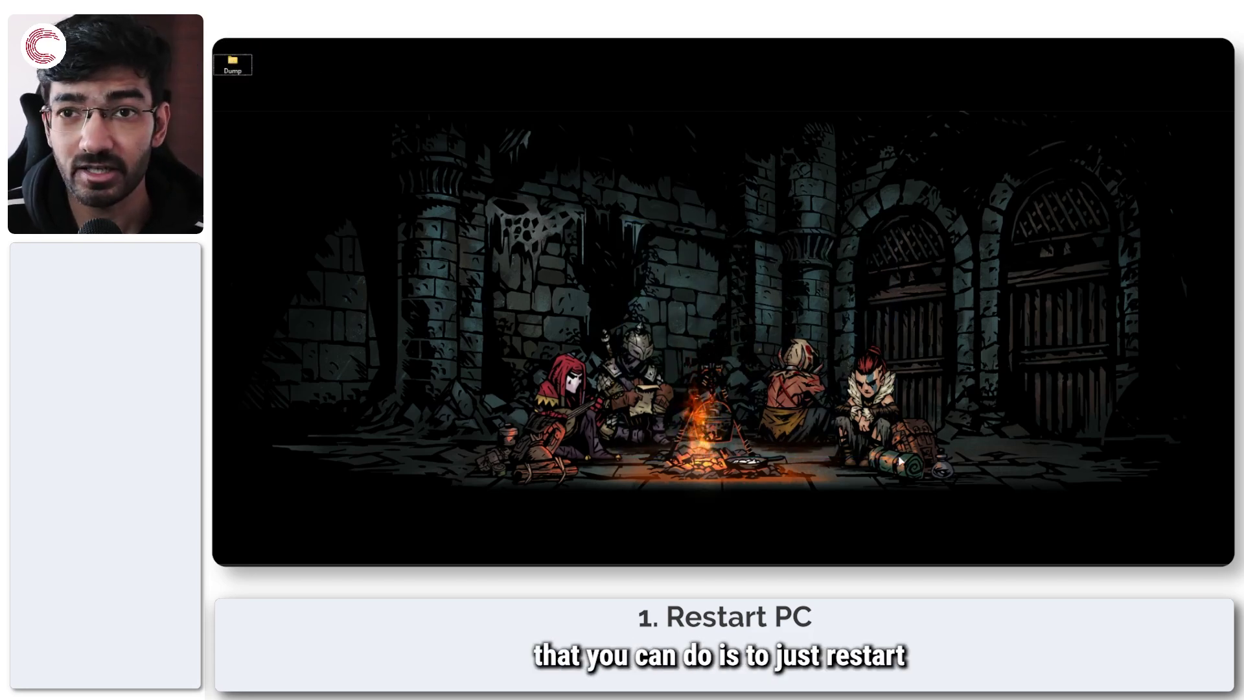
key(super)
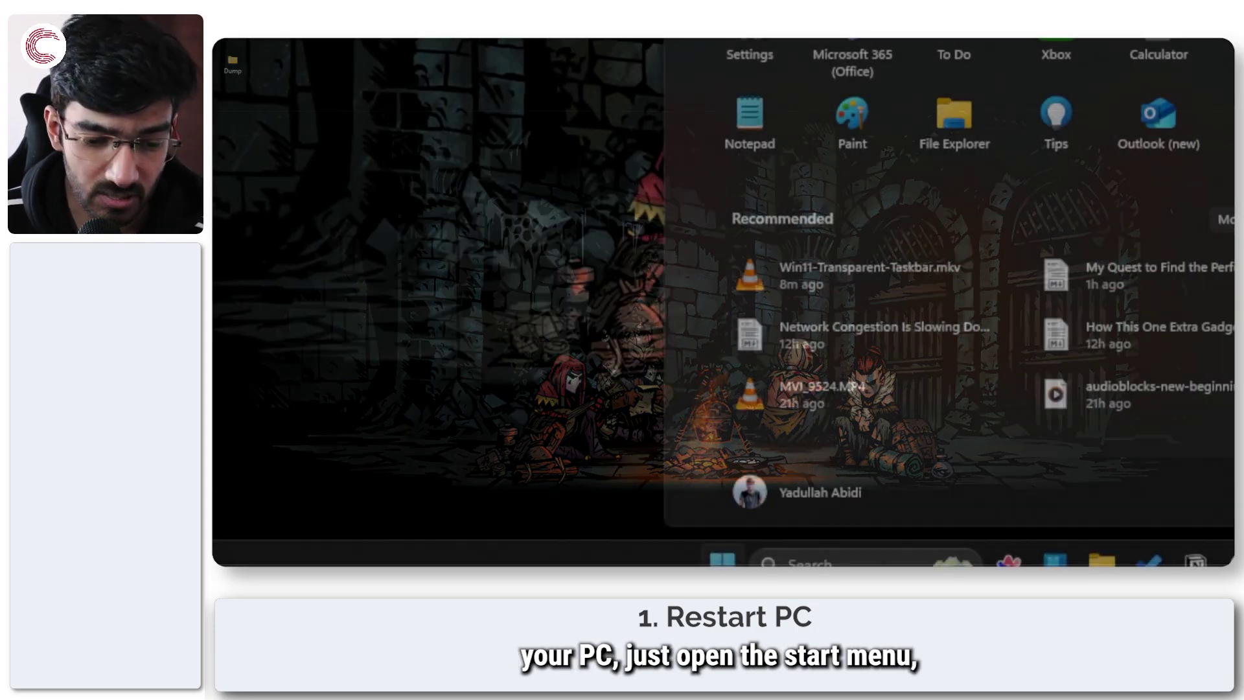
click(734, 498)
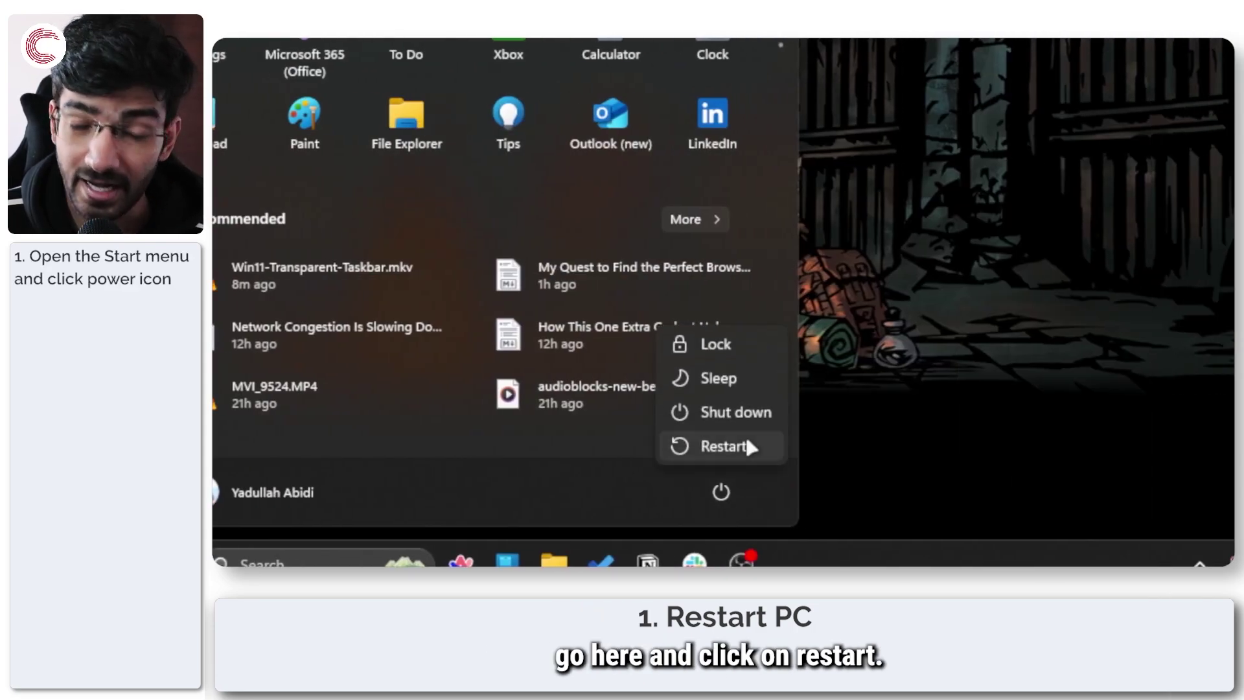
key(Escape)
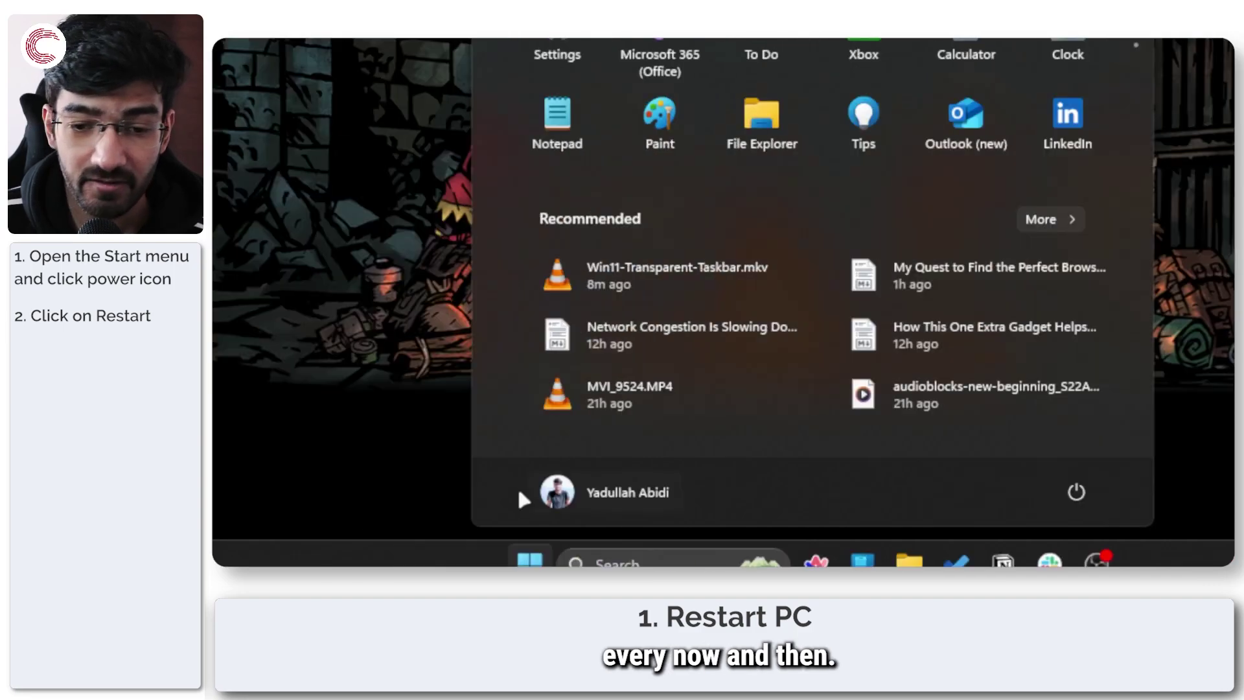
key(Escape)
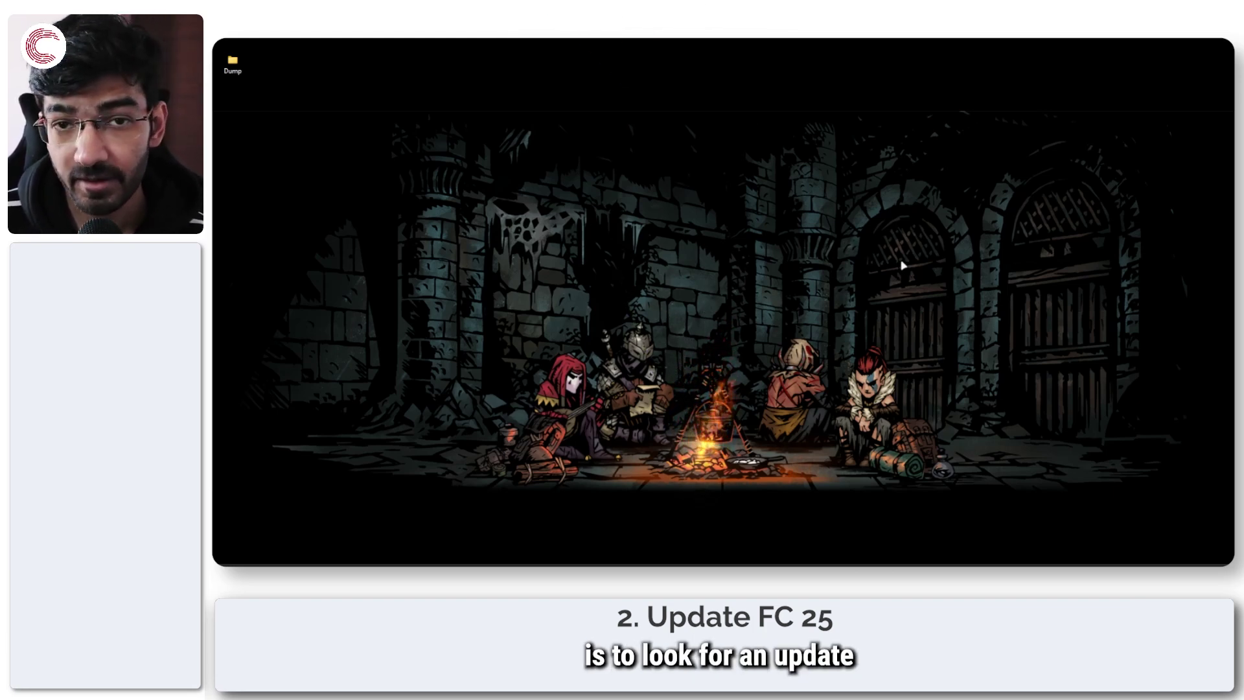
Step: Launch Steam from the app search launcher and switch to its Library
key(alt+space)
text(steam)
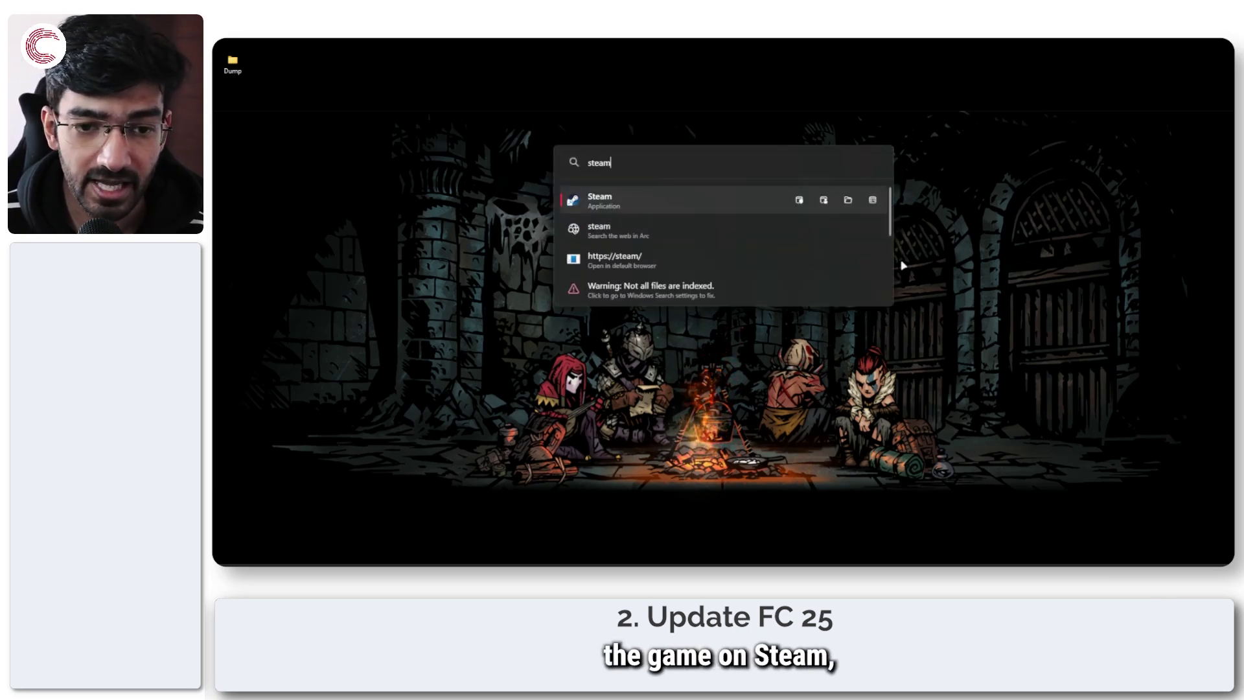
key(Return)
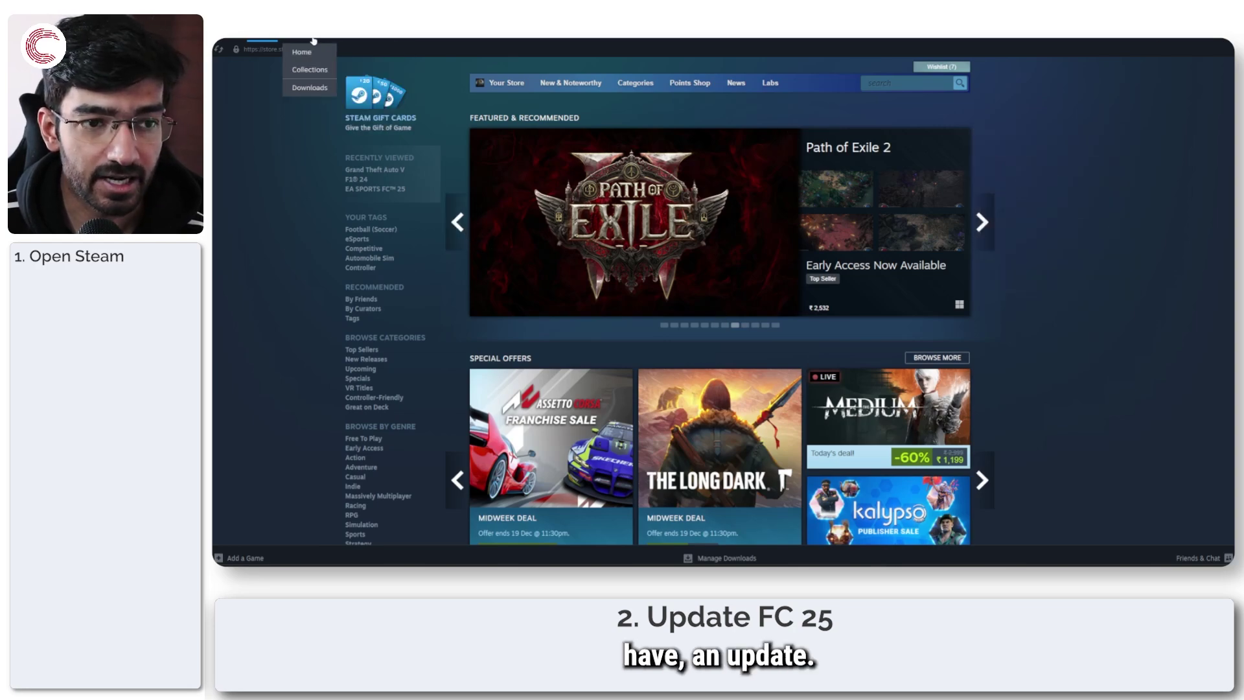
click(312, 43)
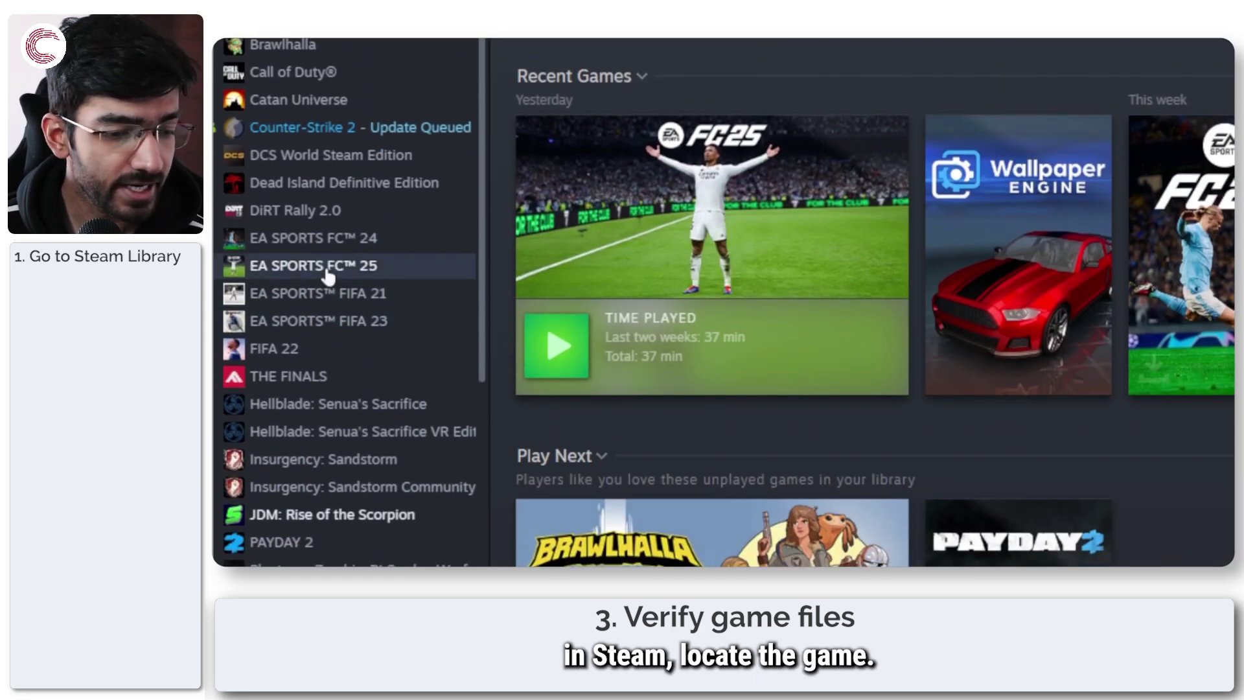
right_click(327, 275)
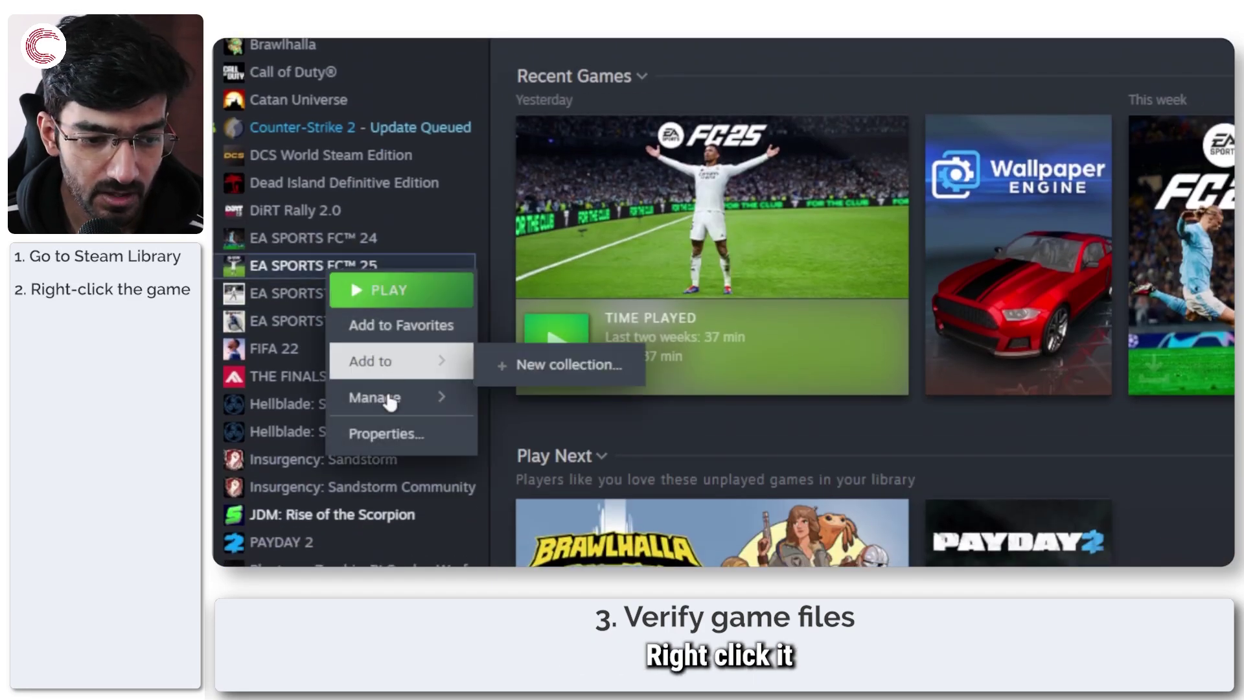
mouse_move(394, 403)
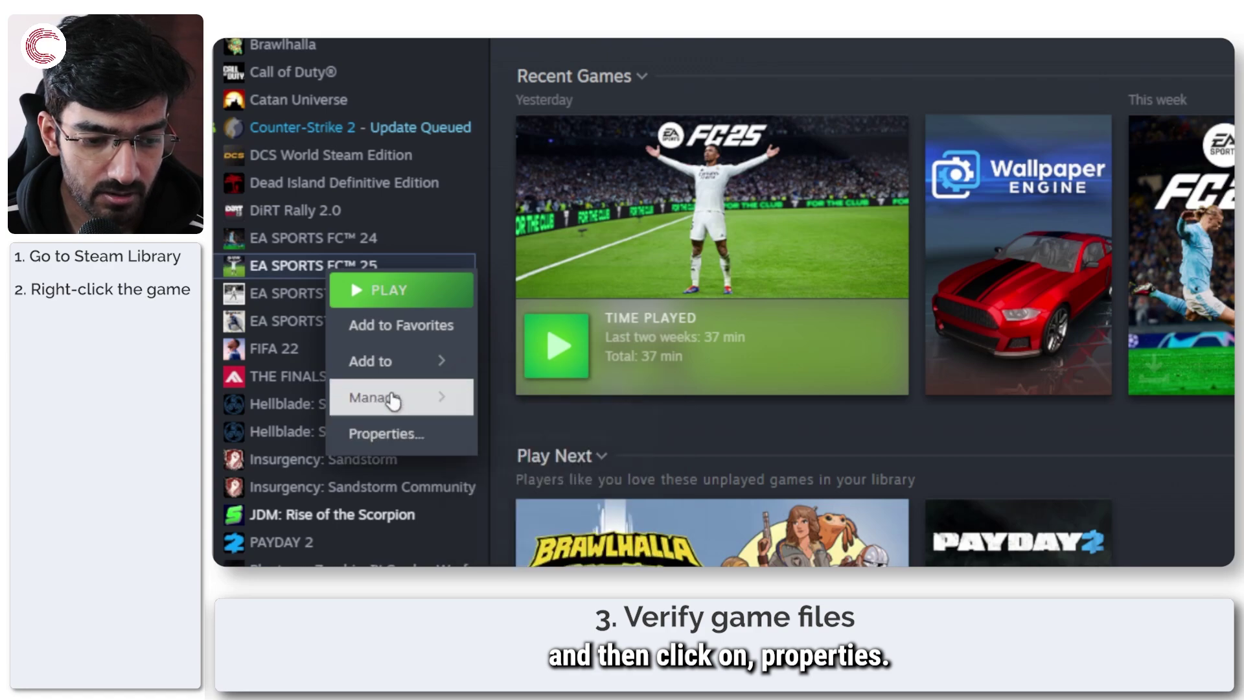
click(391, 431)
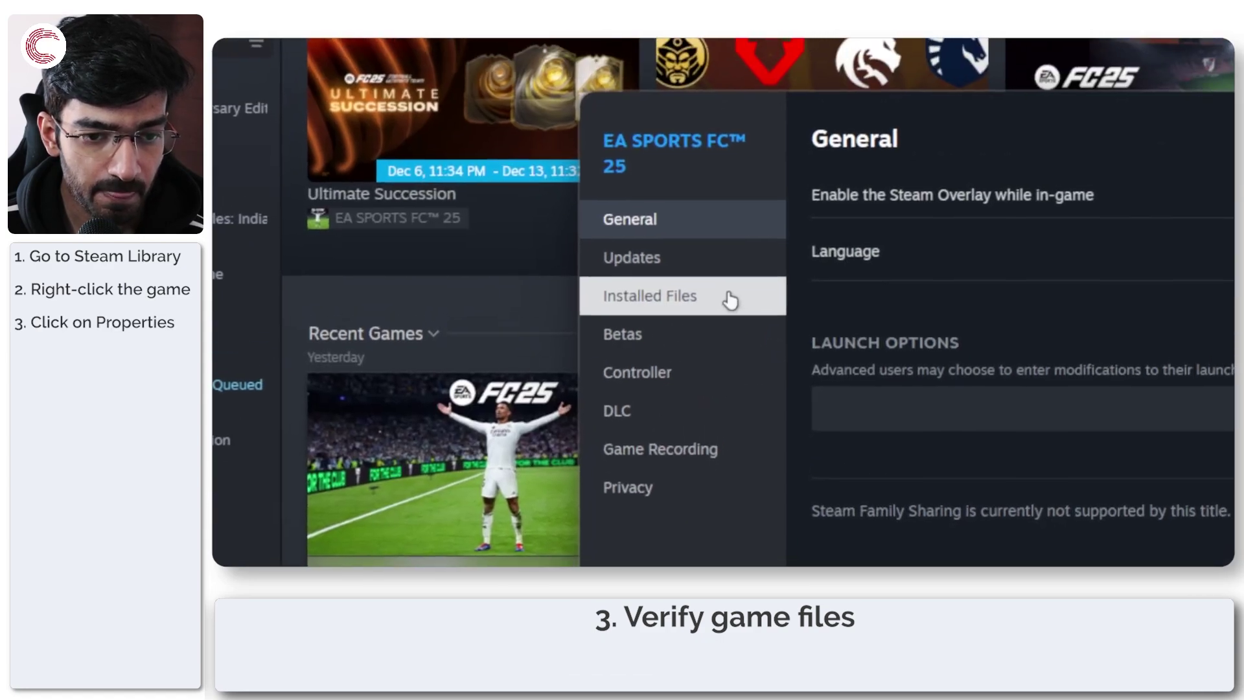
click(908, 43)
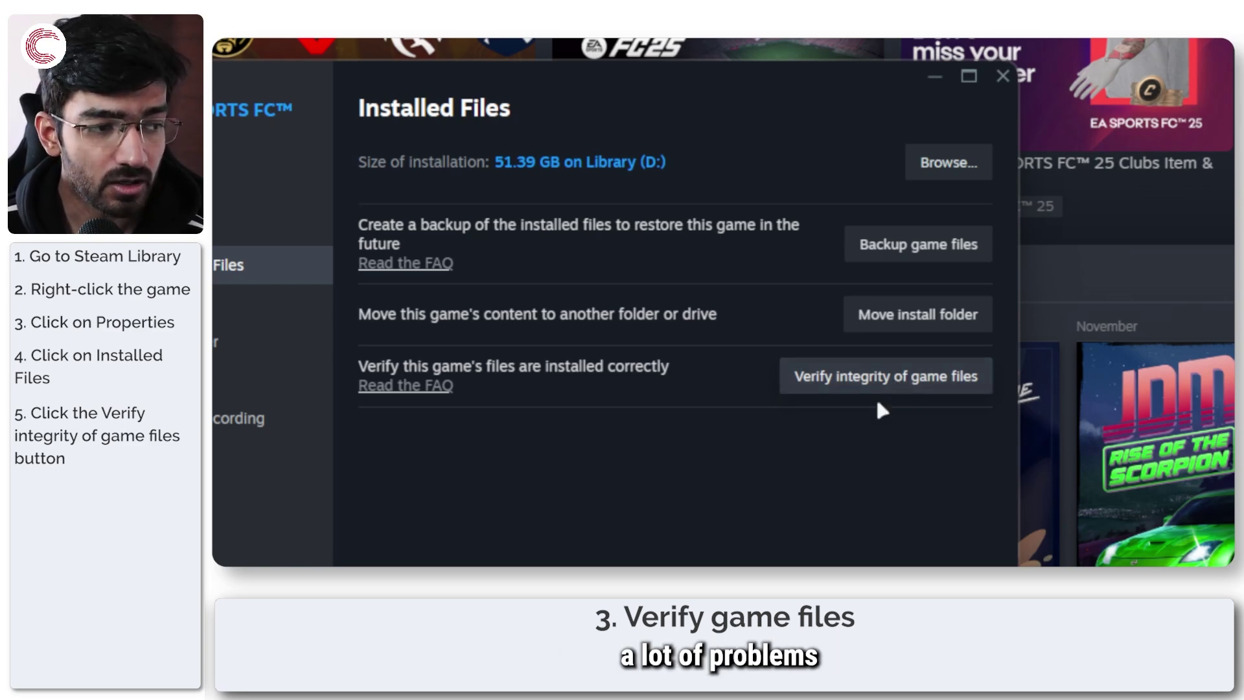
click(1004, 76)
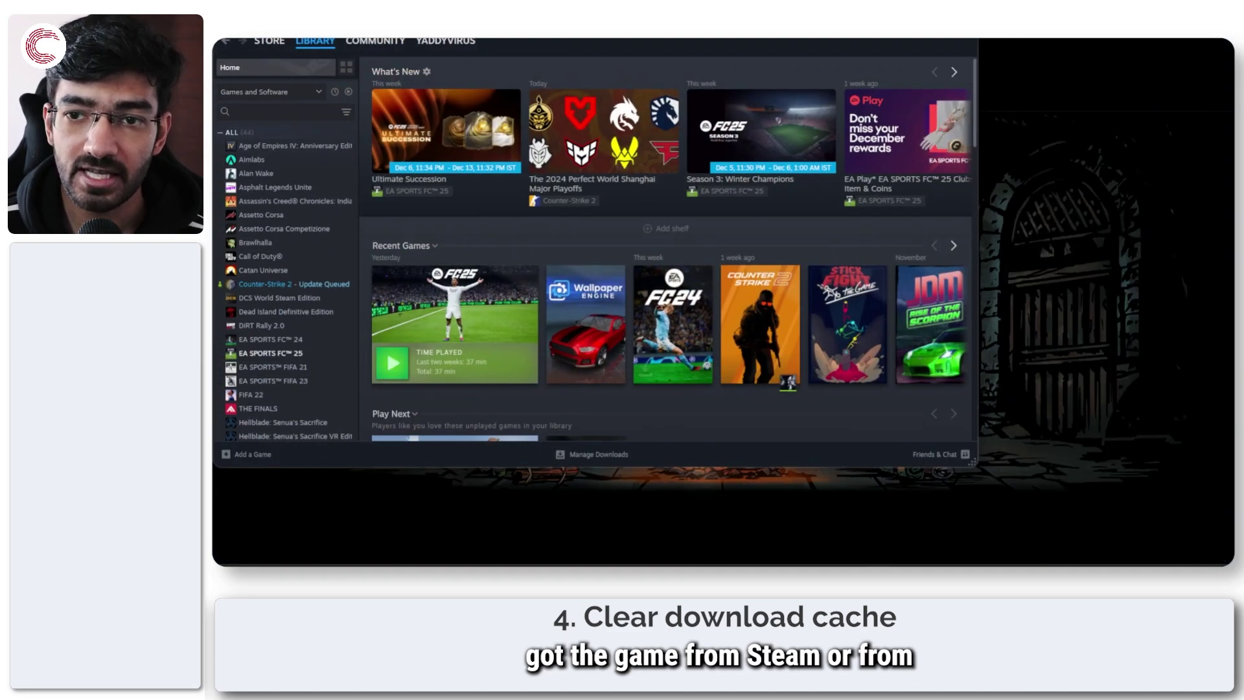
Step: Maximize Steam and open Settings > Downloads to reach the Clear Download Cache option
double_click(916, 48)
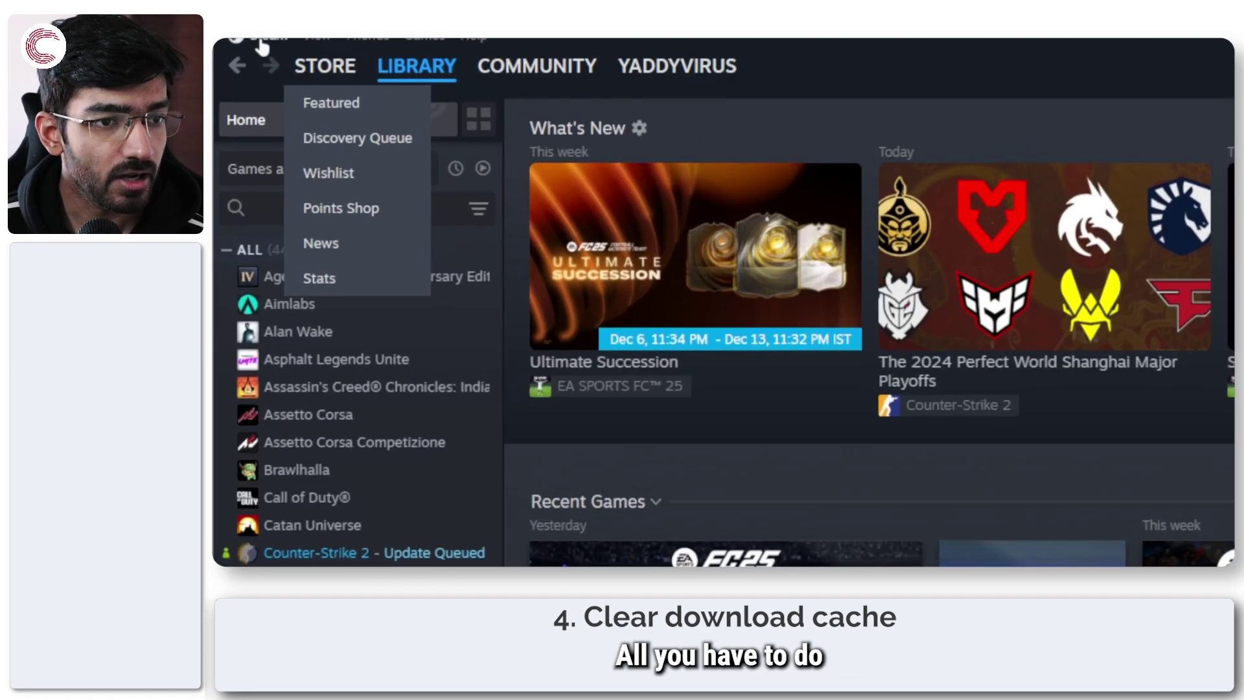
click(262, 40)
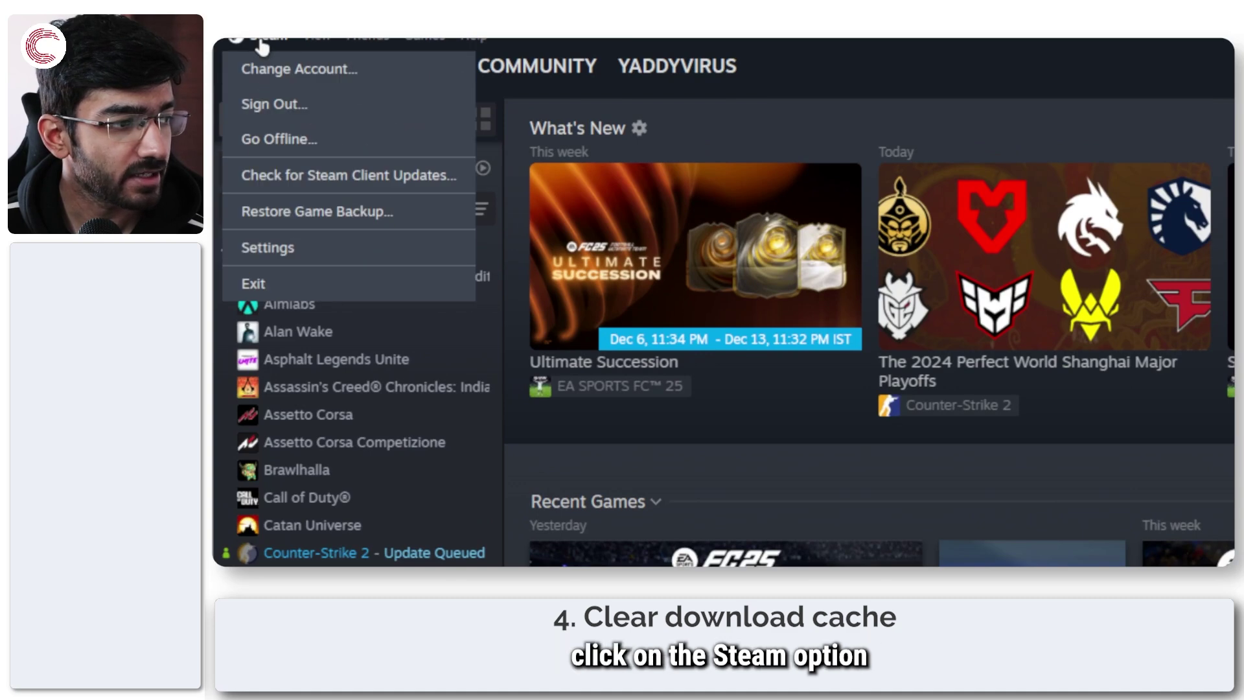
click(285, 249)
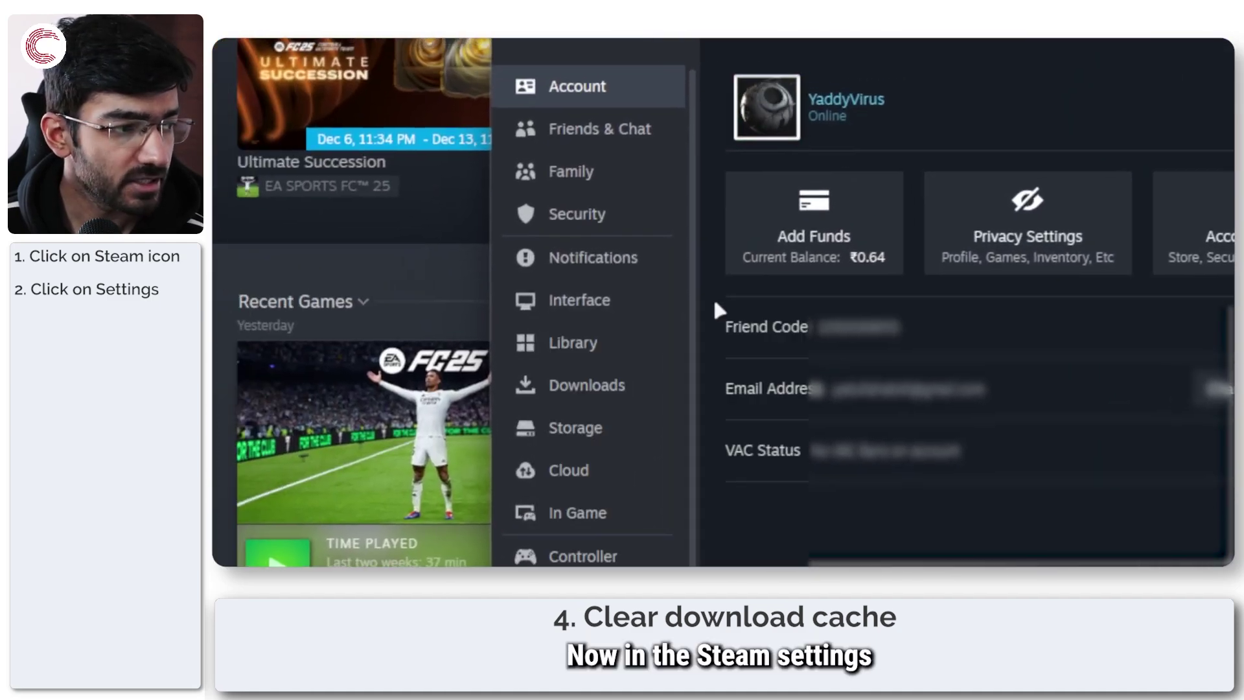
click(603, 397)
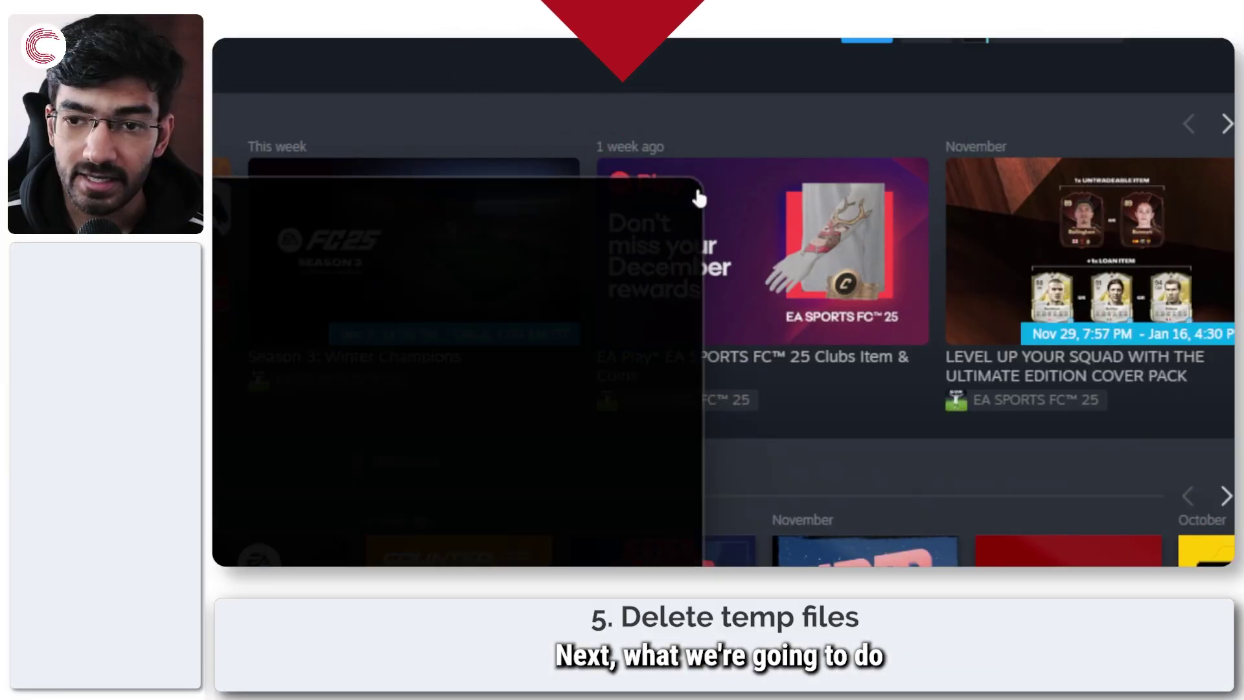
Step: Close Steam and run %localappdata% from the Run dialog to open AppData\Local
click(1208, 44)
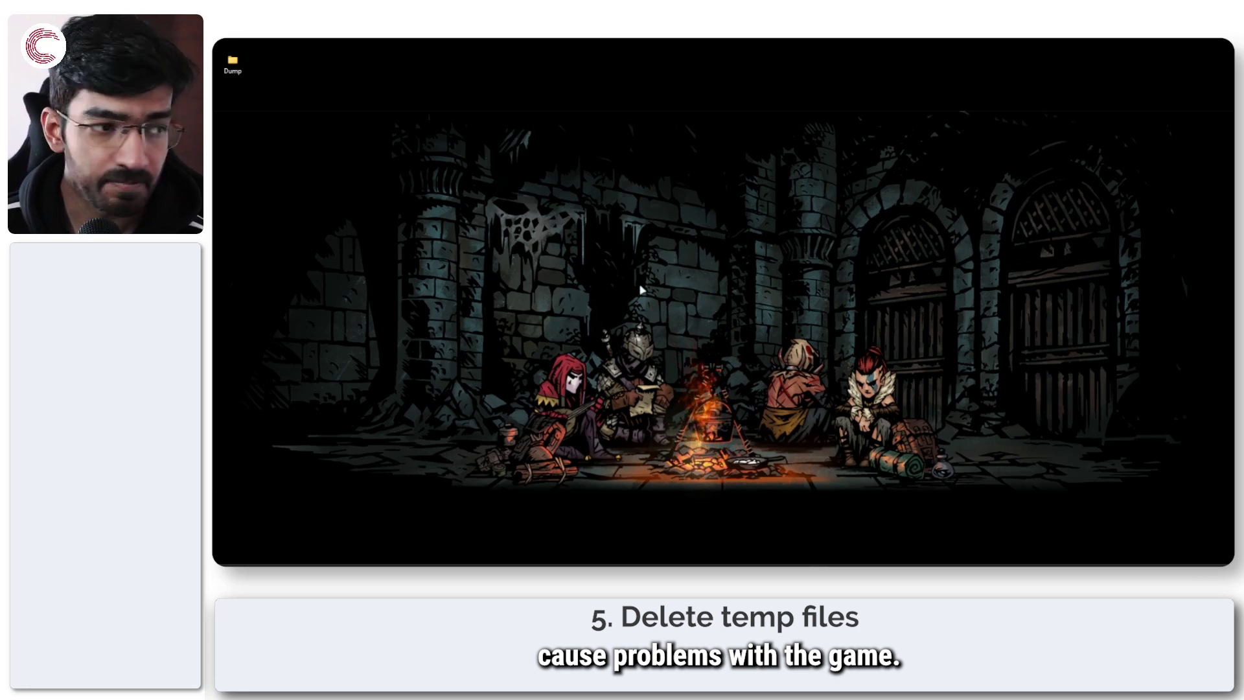
key(super+r)
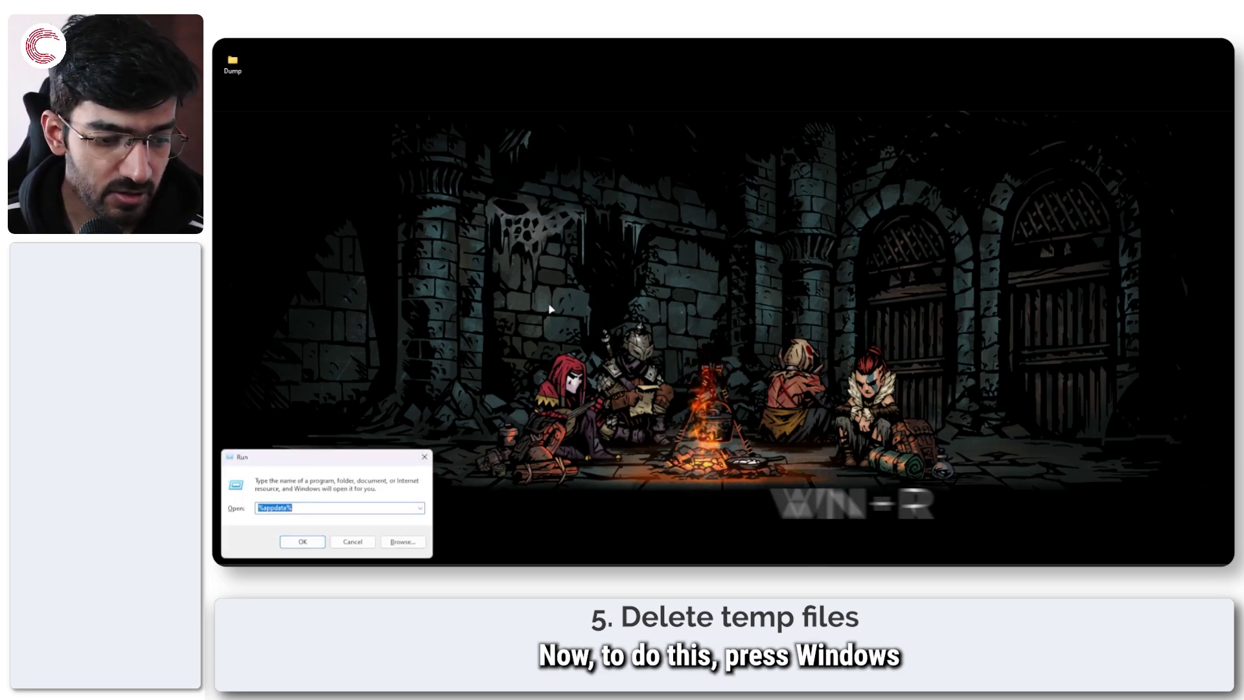
drag(345, 462, 713, 214)
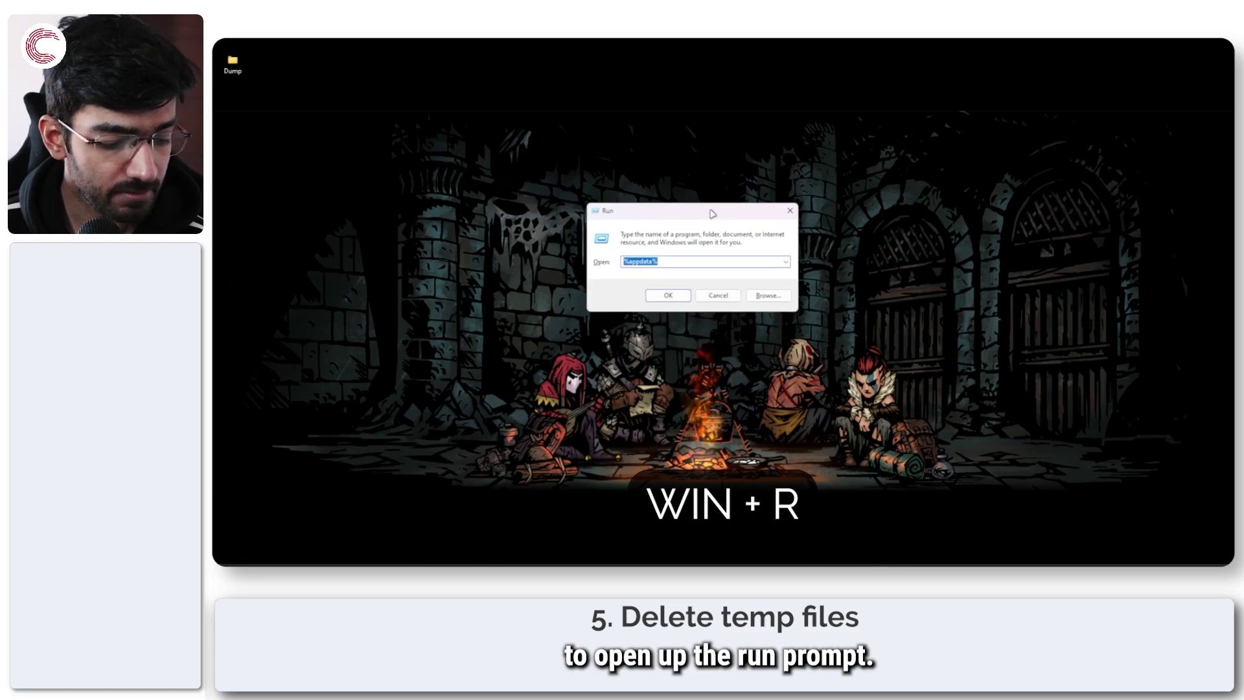
text(%appdata%)
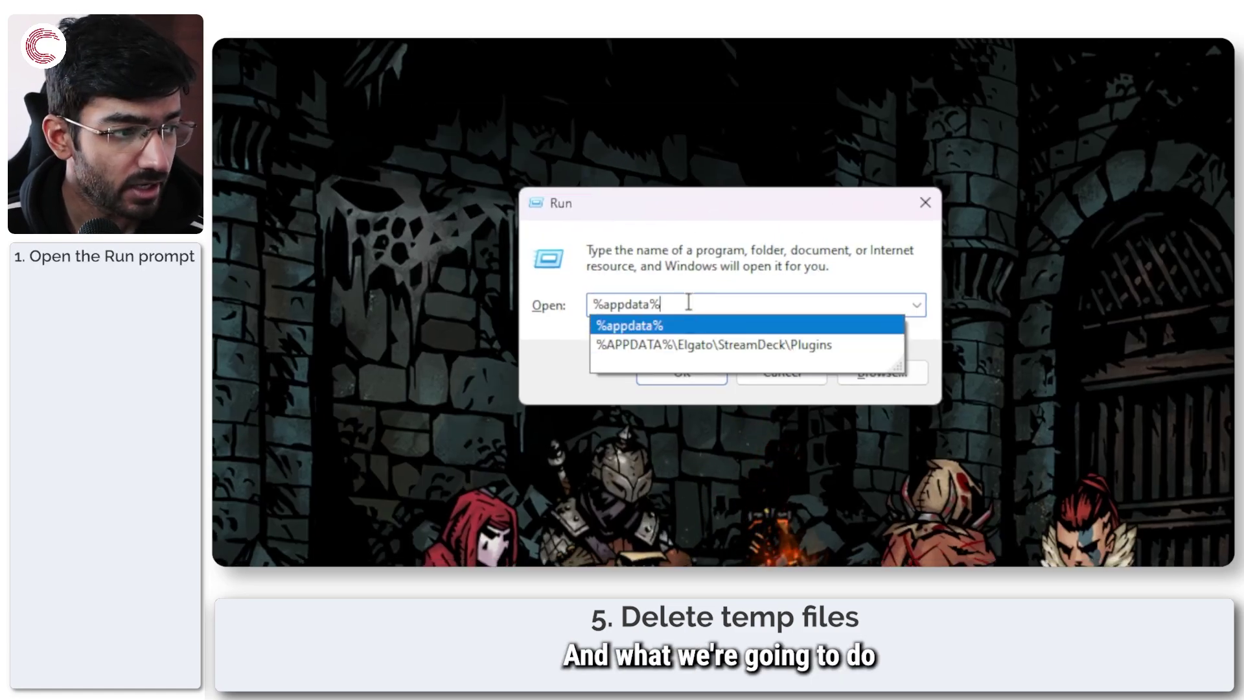
key(ctrl+a)
text(%localappdata%)
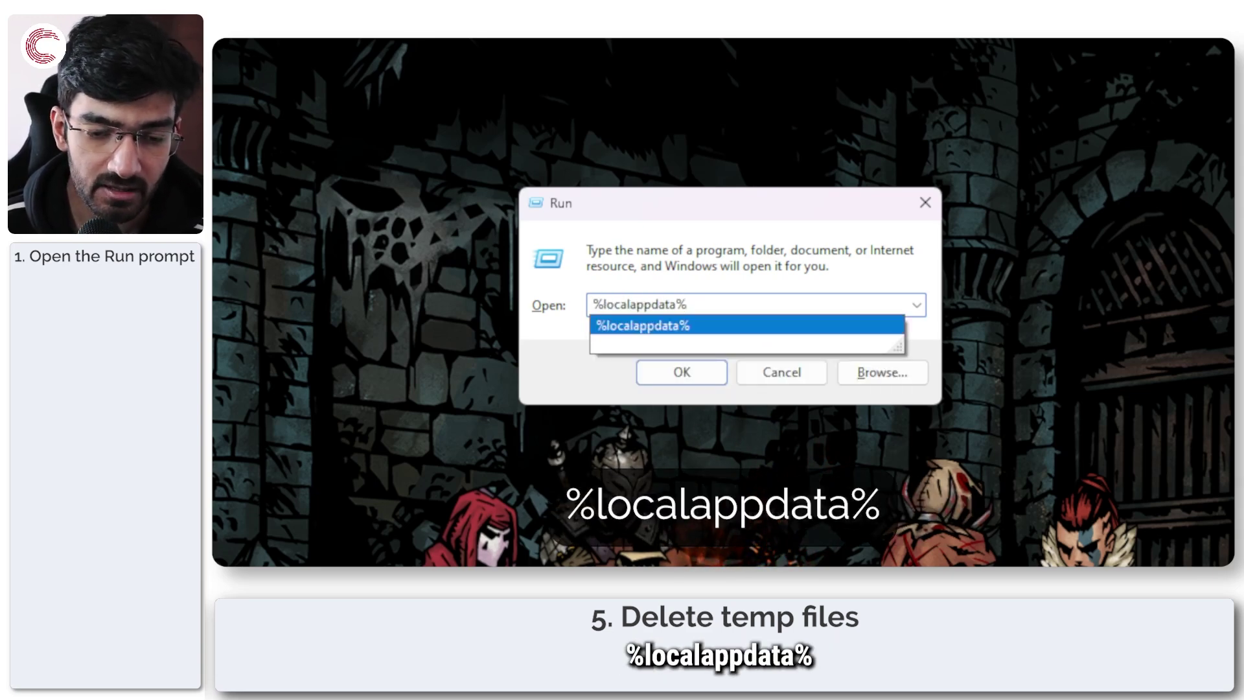
key(Return)
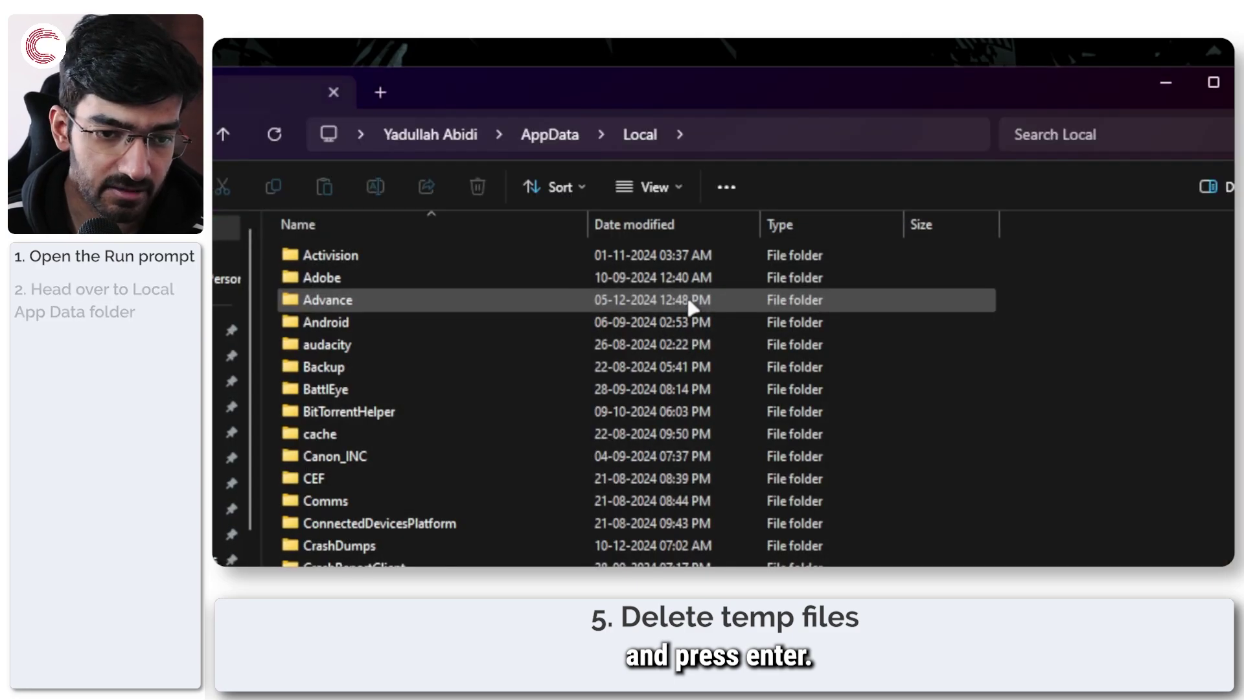
Step: Inspect the EA SPORTS FC 25 folder, return to Local, and right-click that folder
scroll(819, 352, down, 4)
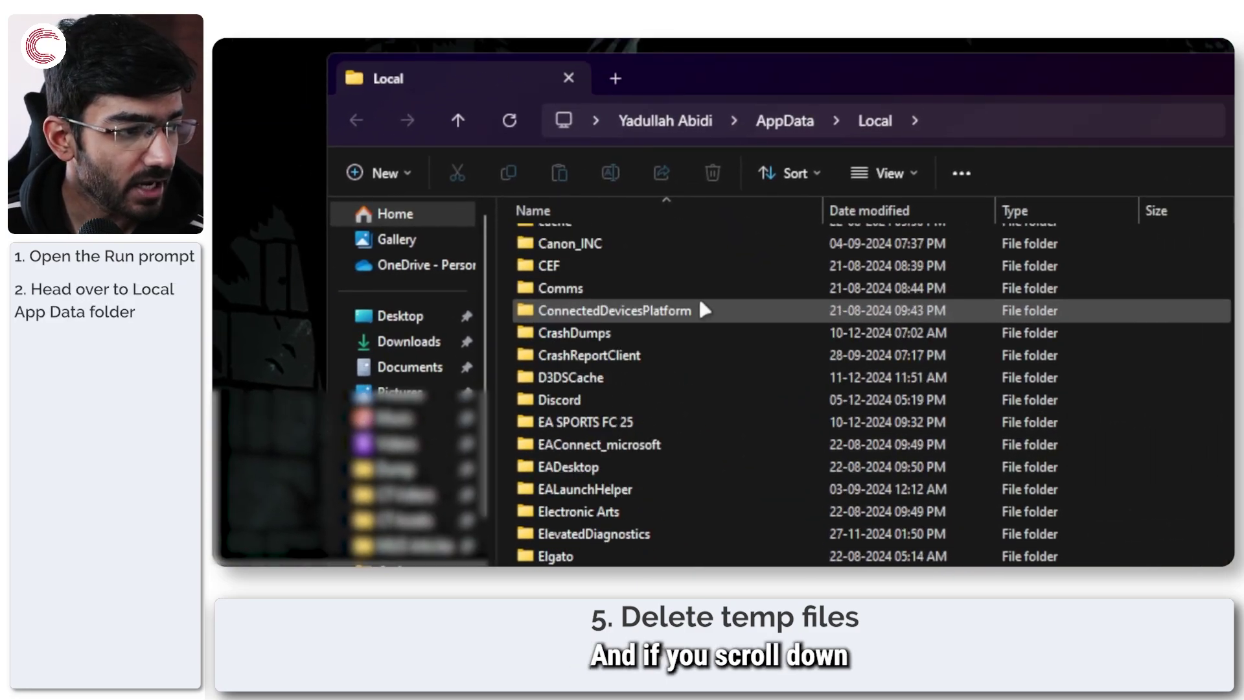
click(613, 358)
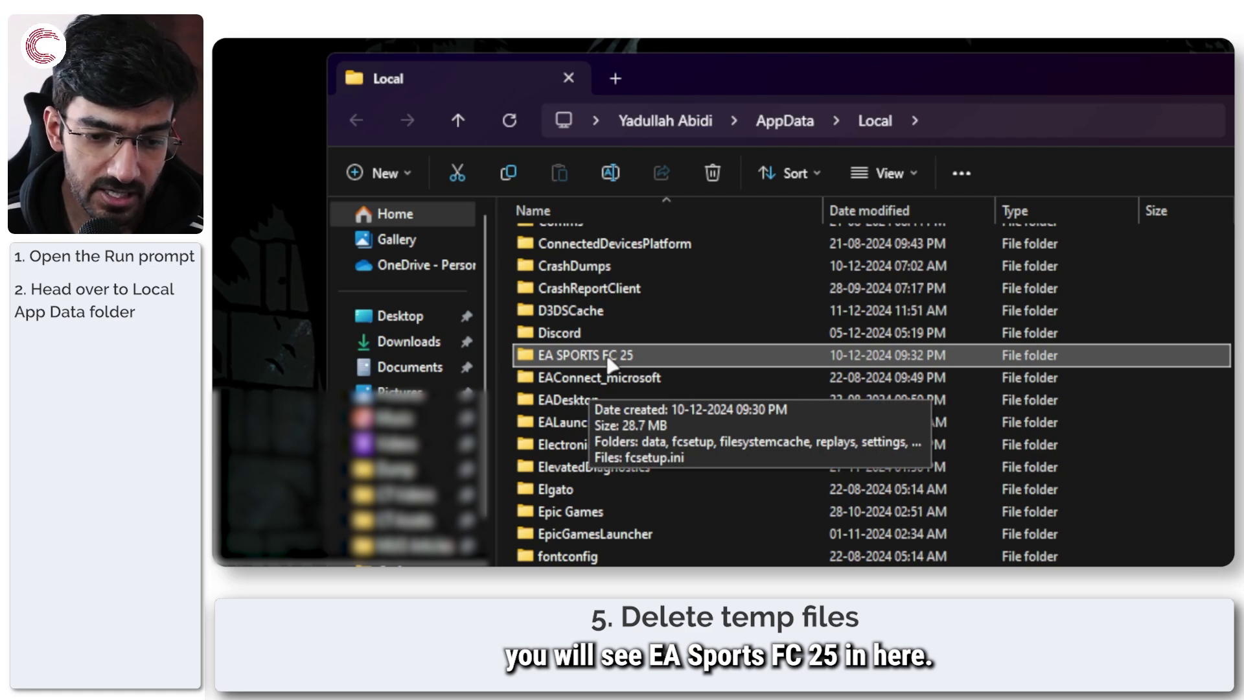
double_click(731, 355)
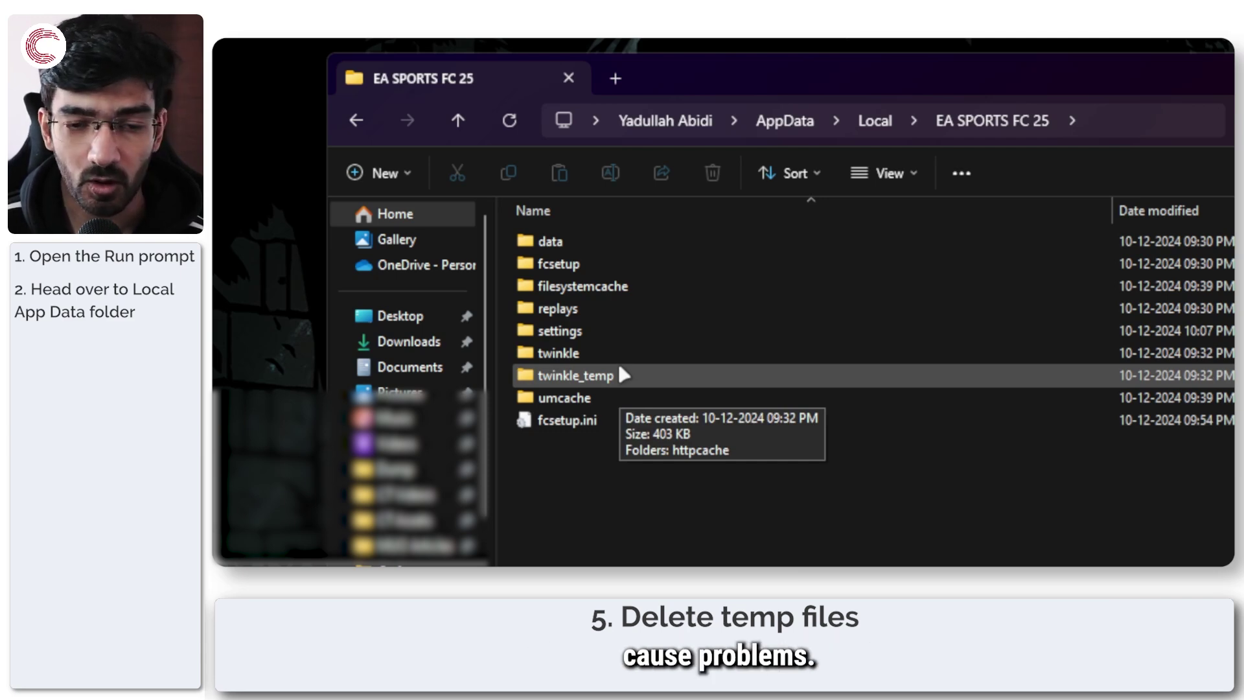
click(878, 127)
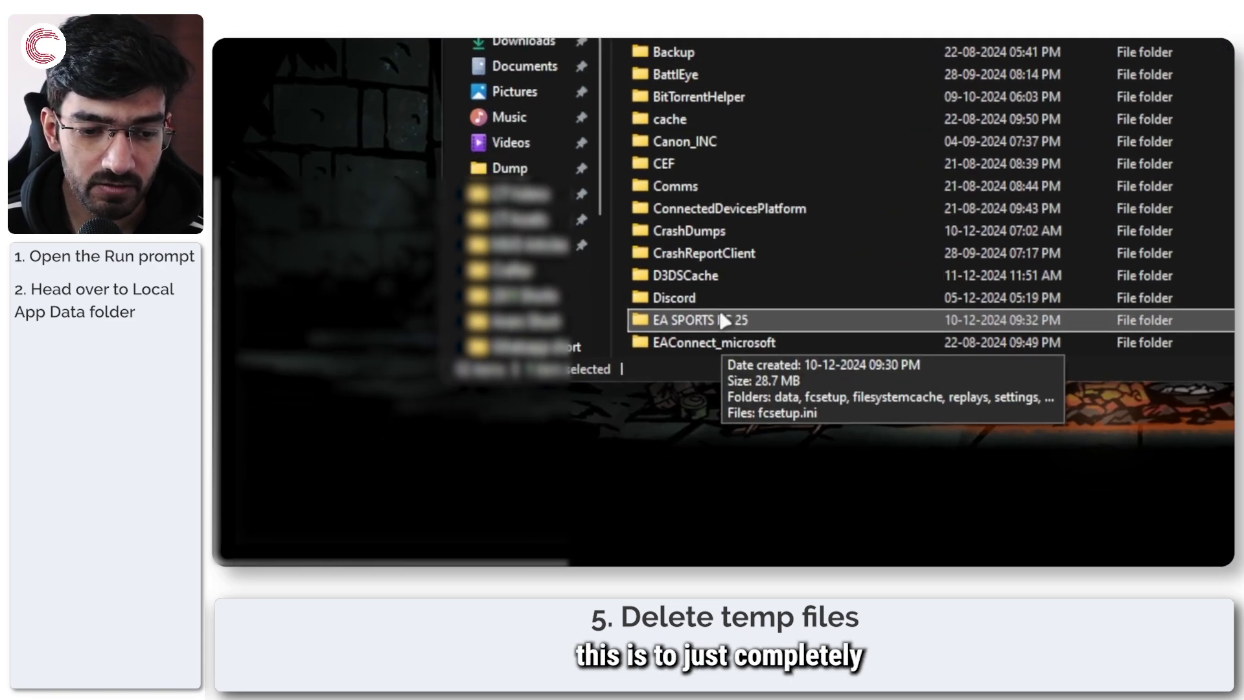
right_click(721, 316)
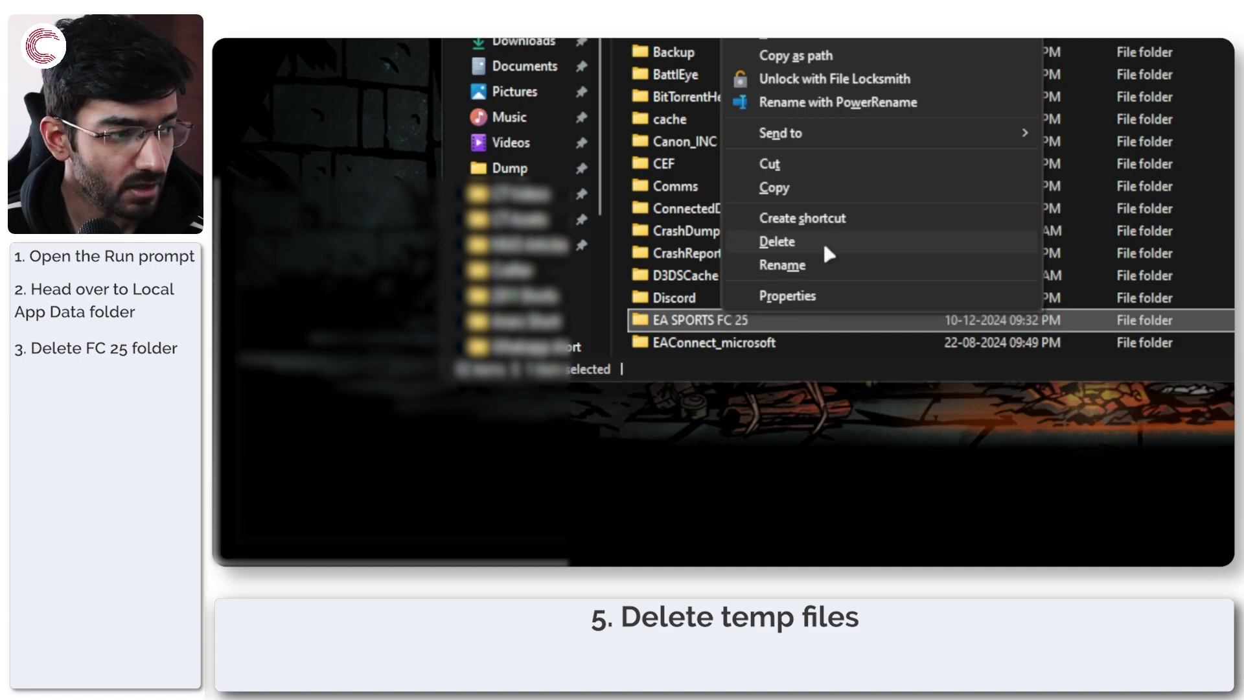
Step: Choose Rename for the EA SPORTS FC 25 folder, then close File Explorer
click(751, 271)
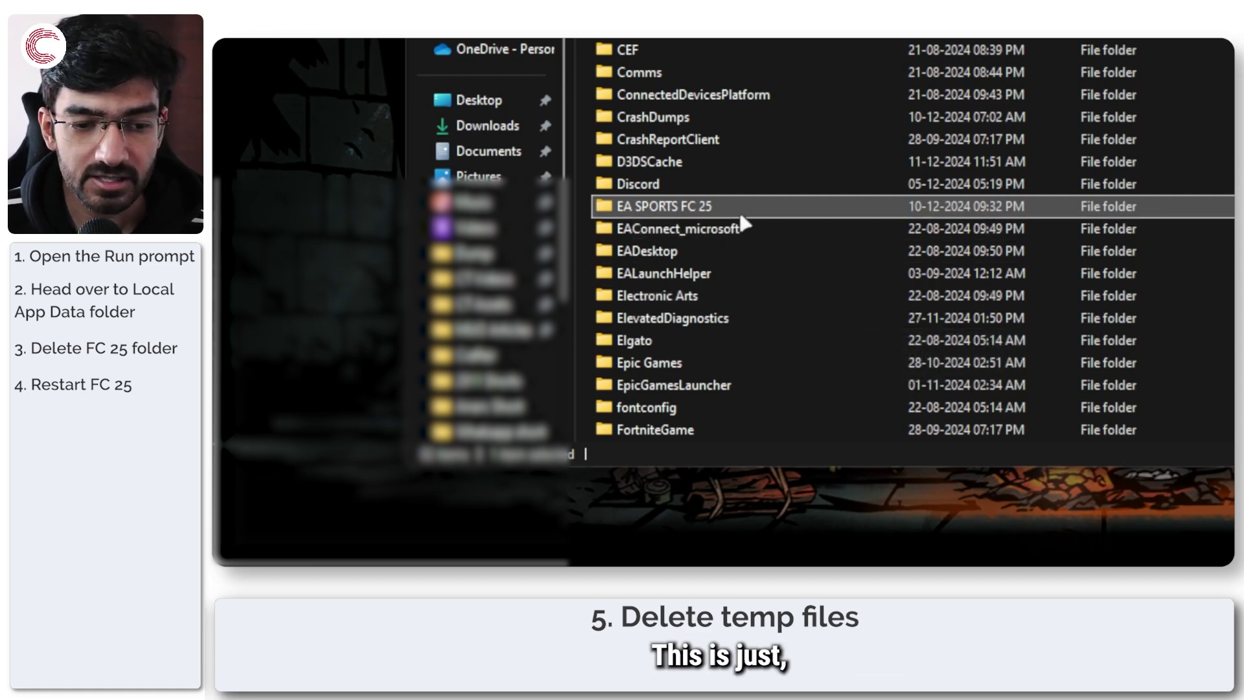
mouse_move(725, 201)
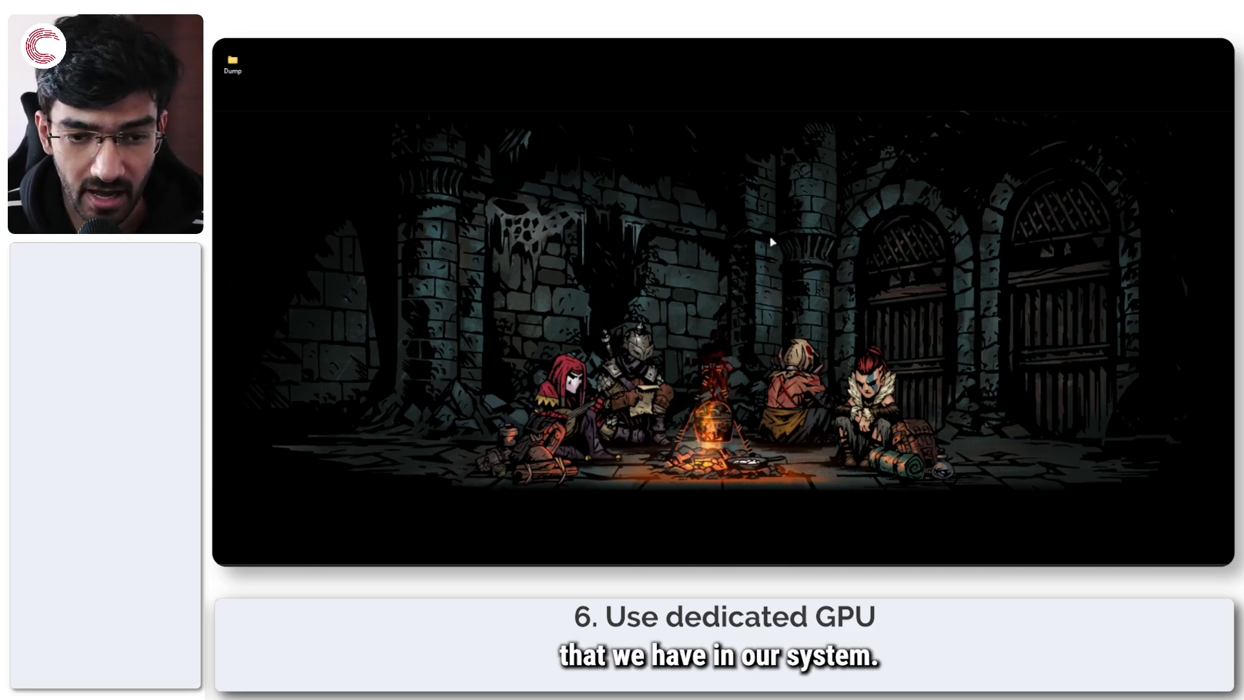
Step: Open Graphics settings from a Start search for 'graphics' and scroll the custom app list
key(super)
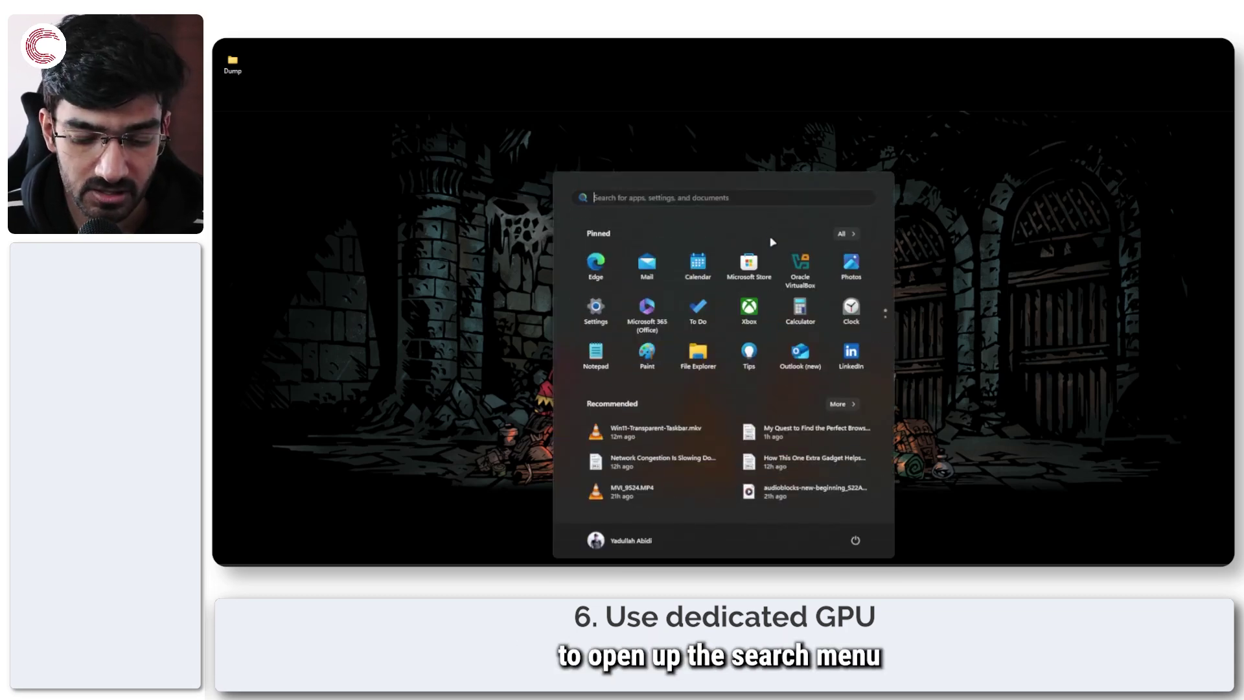
text(graphics)
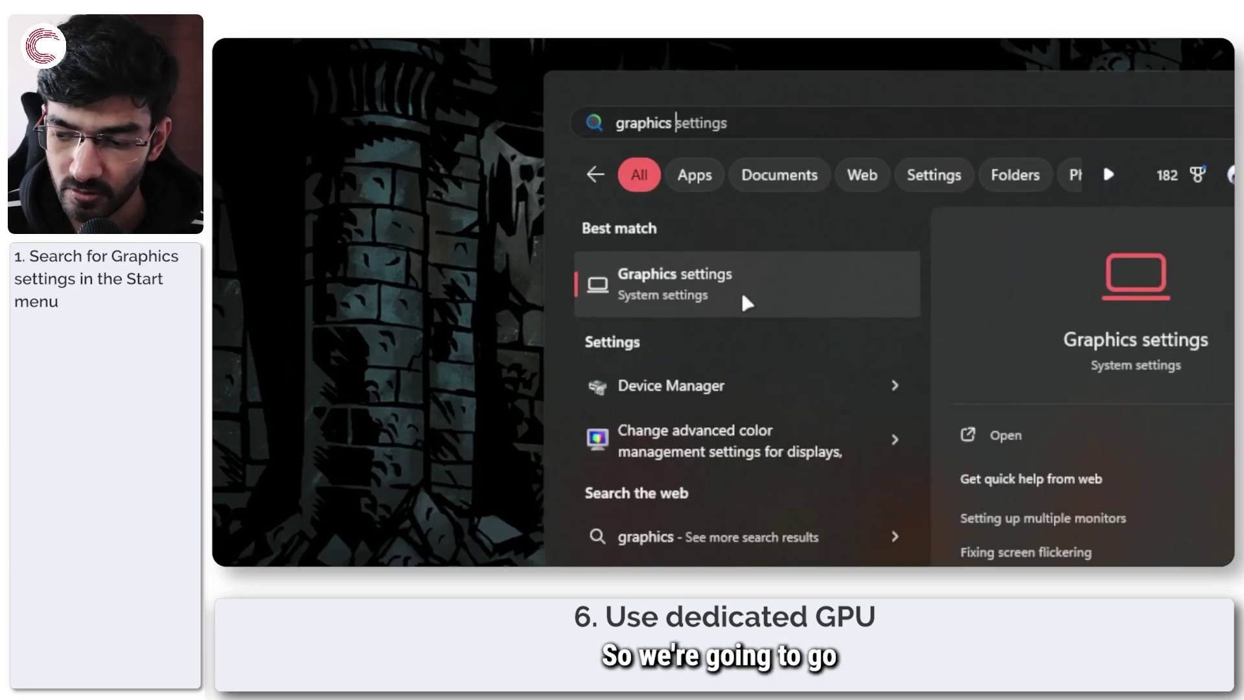
click(742, 295)
scroll(686, 311, down, 5)
scroll(800, 328, down, 4)
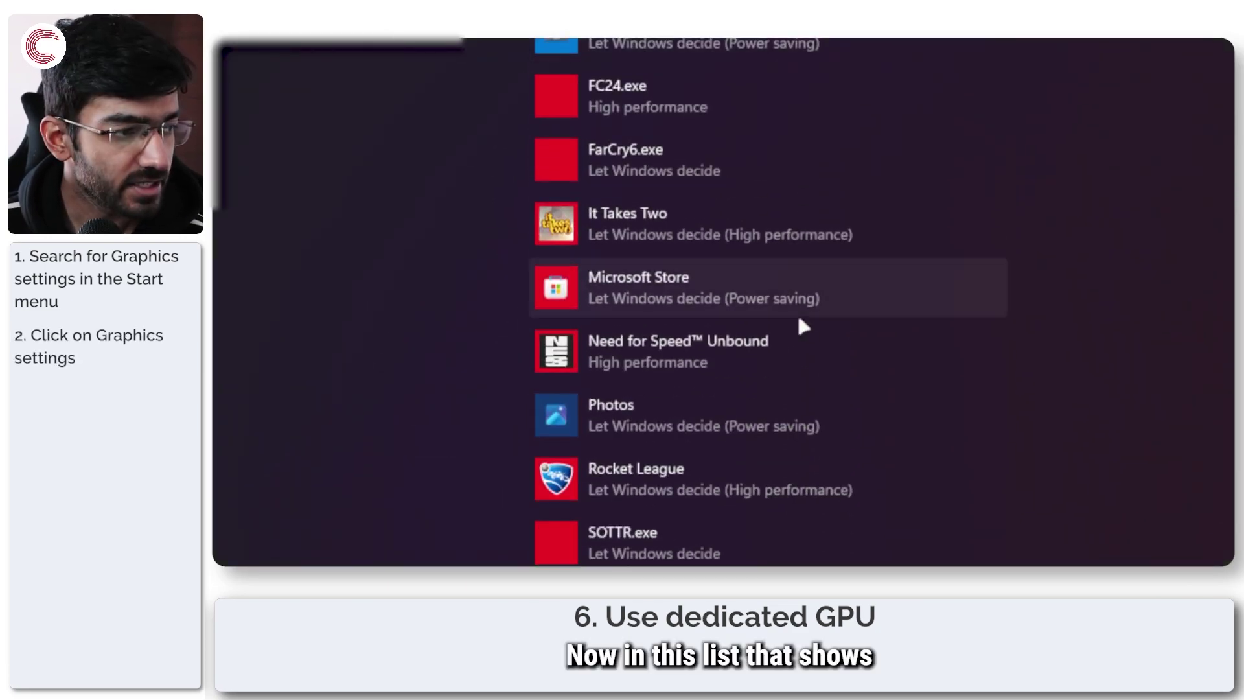
scroll(786, 317, down, 2)
scroll(790, 316, down, 4)
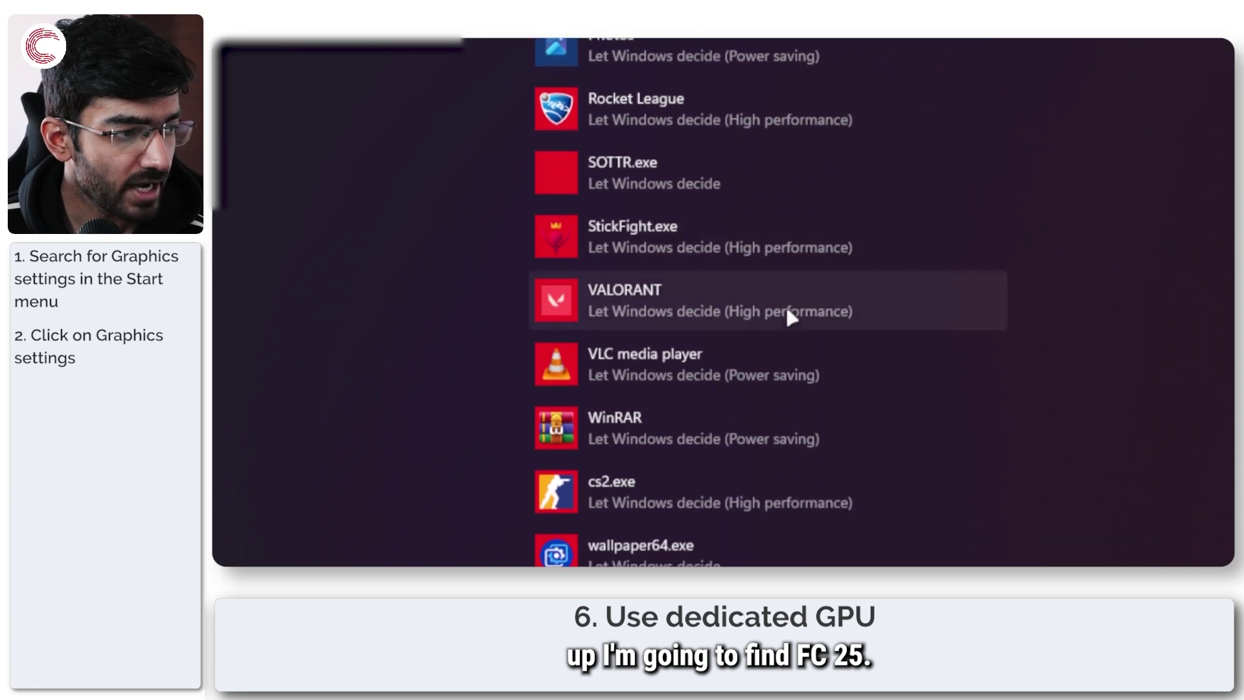
scroll(790, 316, up, 3)
scroll(786, 304, up, 6)
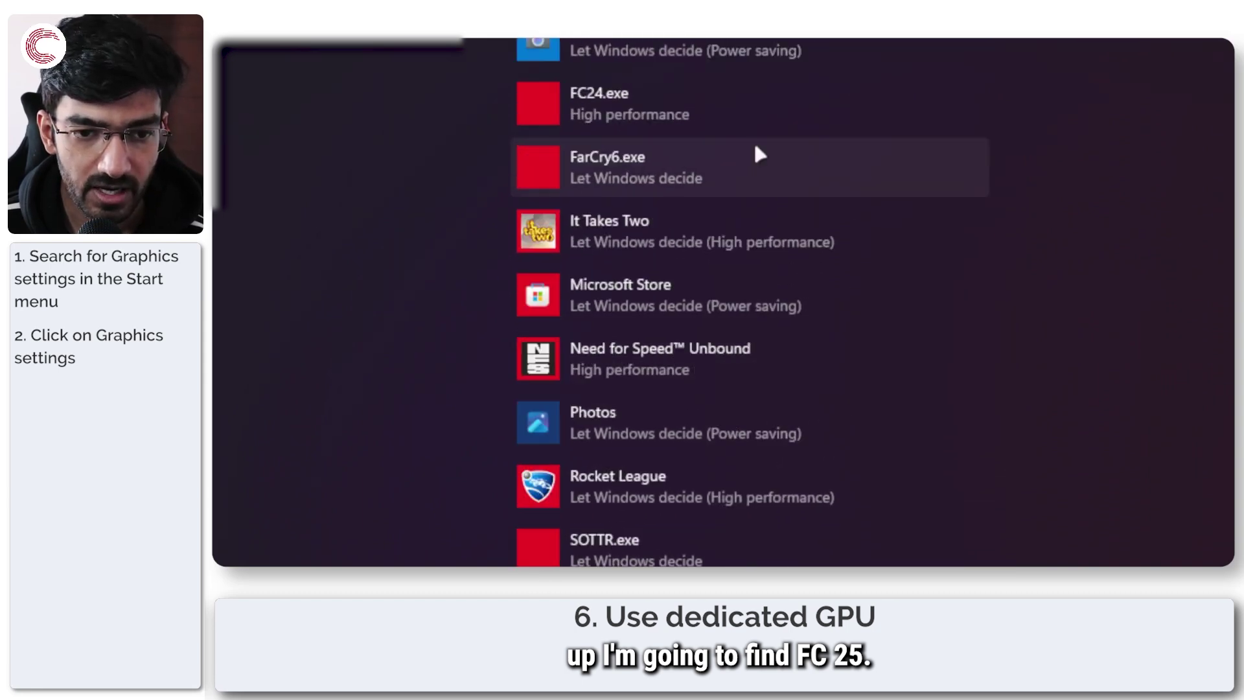
scroll(730, 304, down, 2)
scroll(703, 488, down, 6)
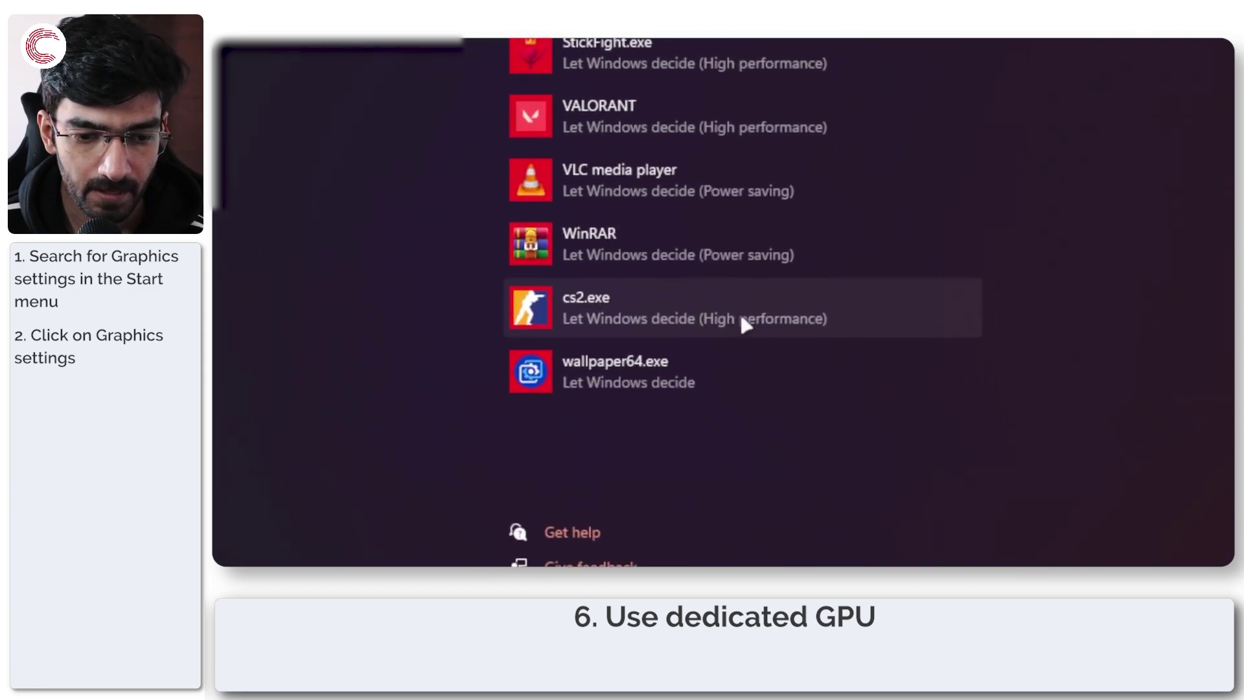
scroll(728, 289, up, 5)
scroll(722, 289, up, 3)
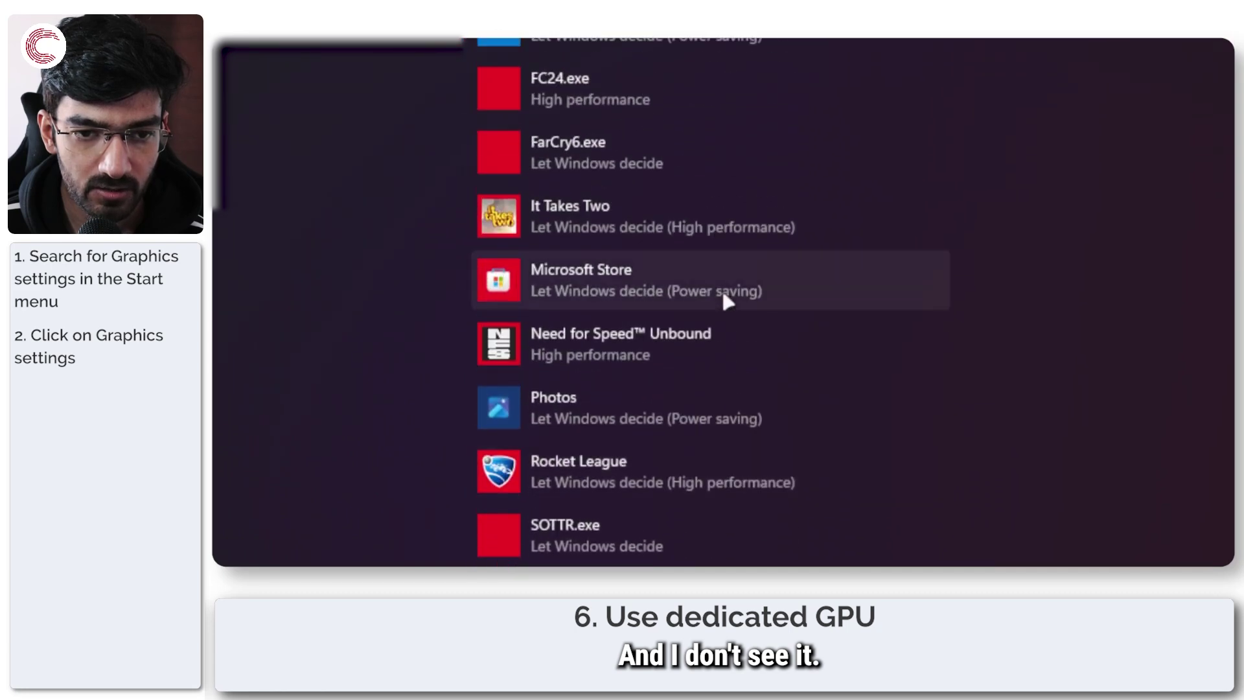
Step: Expand FC24.exe, confirm FC 25 is absent, and browse to add a Desktop app
click(660, 105)
scroll(727, 117, up, 5)
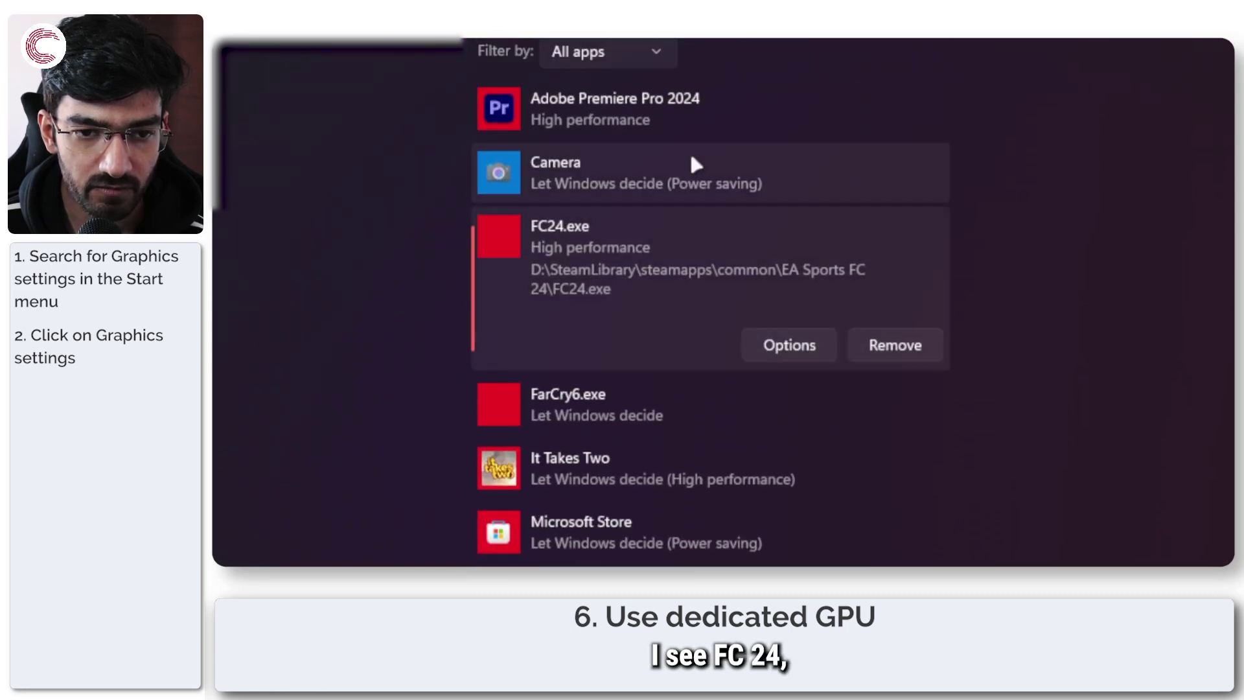
scroll(693, 266, down, 5)
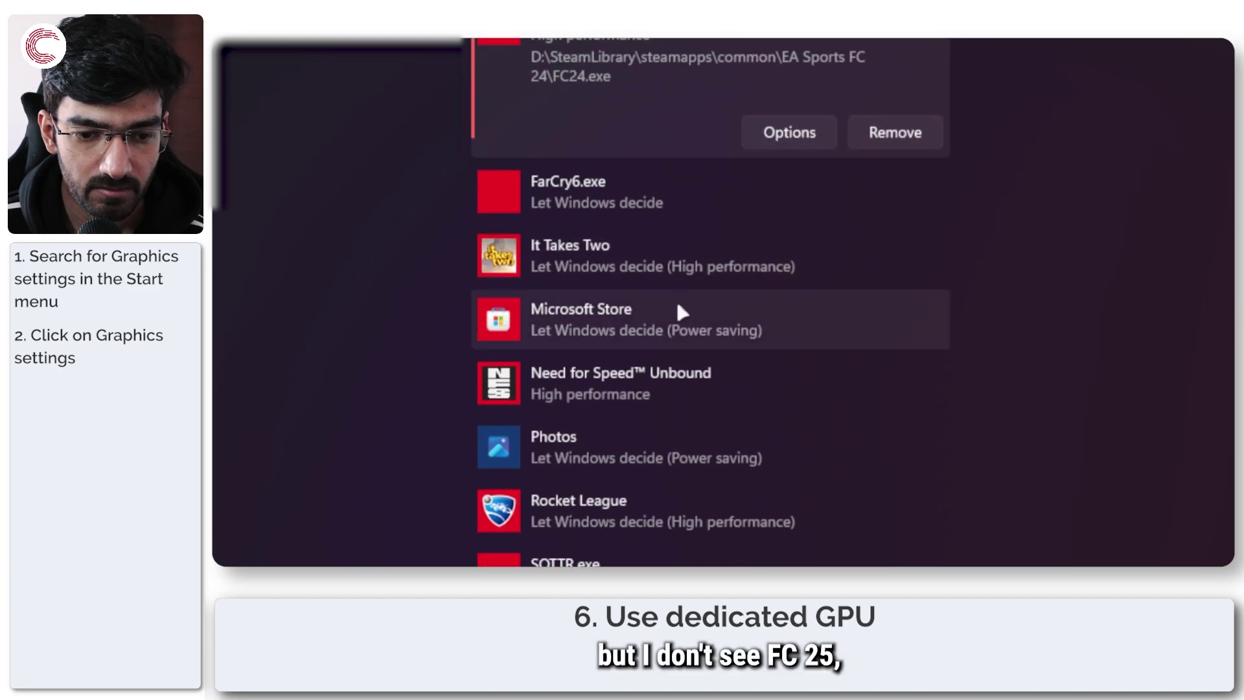
scroll(678, 314, down, 4)
scroll(723, 366, up, 8)
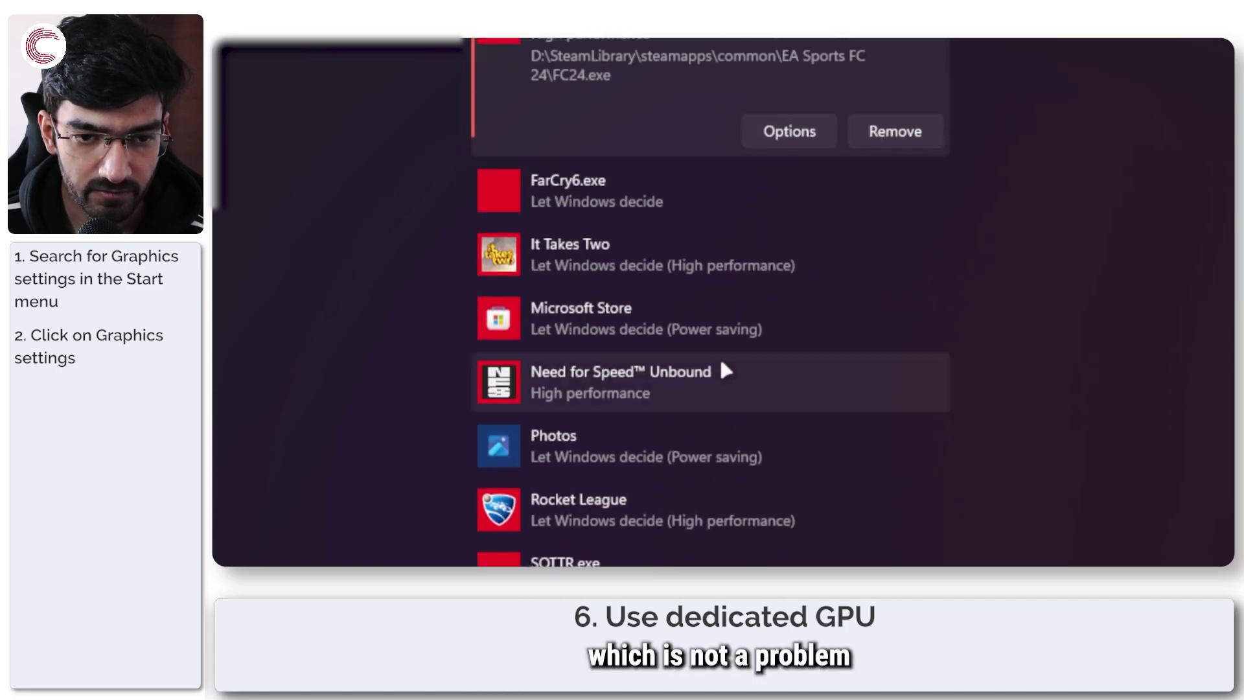
scroll(722, 364, up, 3)
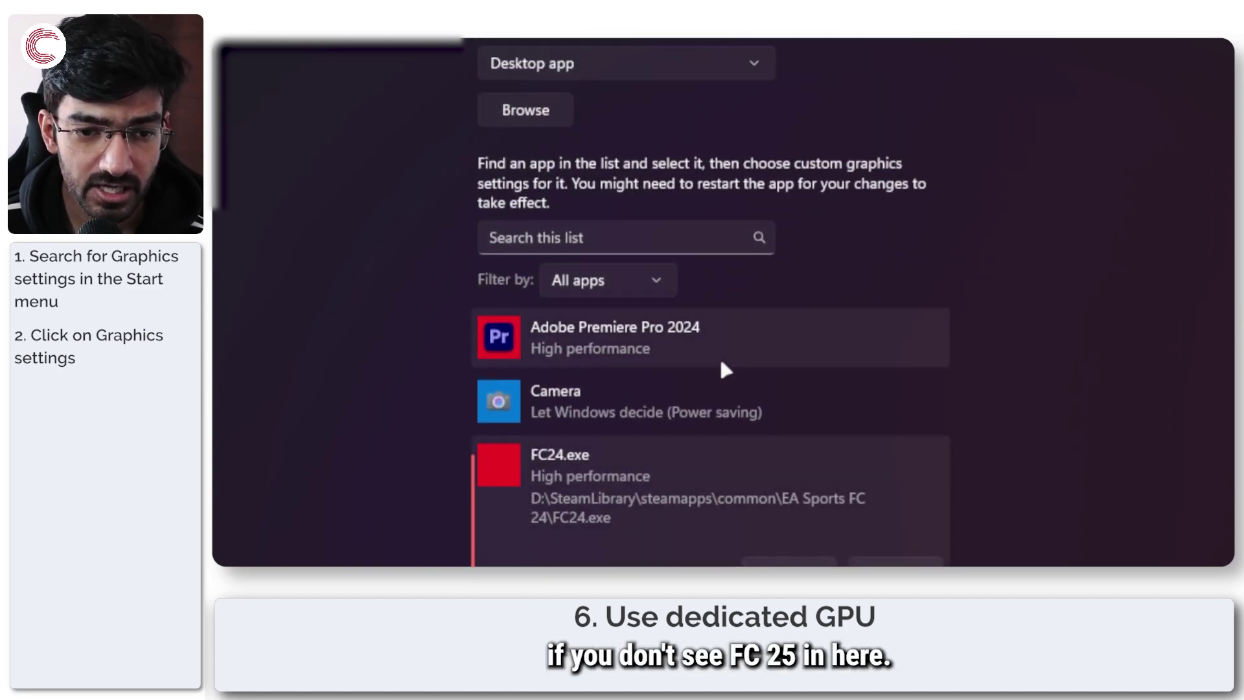
scroll(722, 285, up, 3)
click(722, 289)
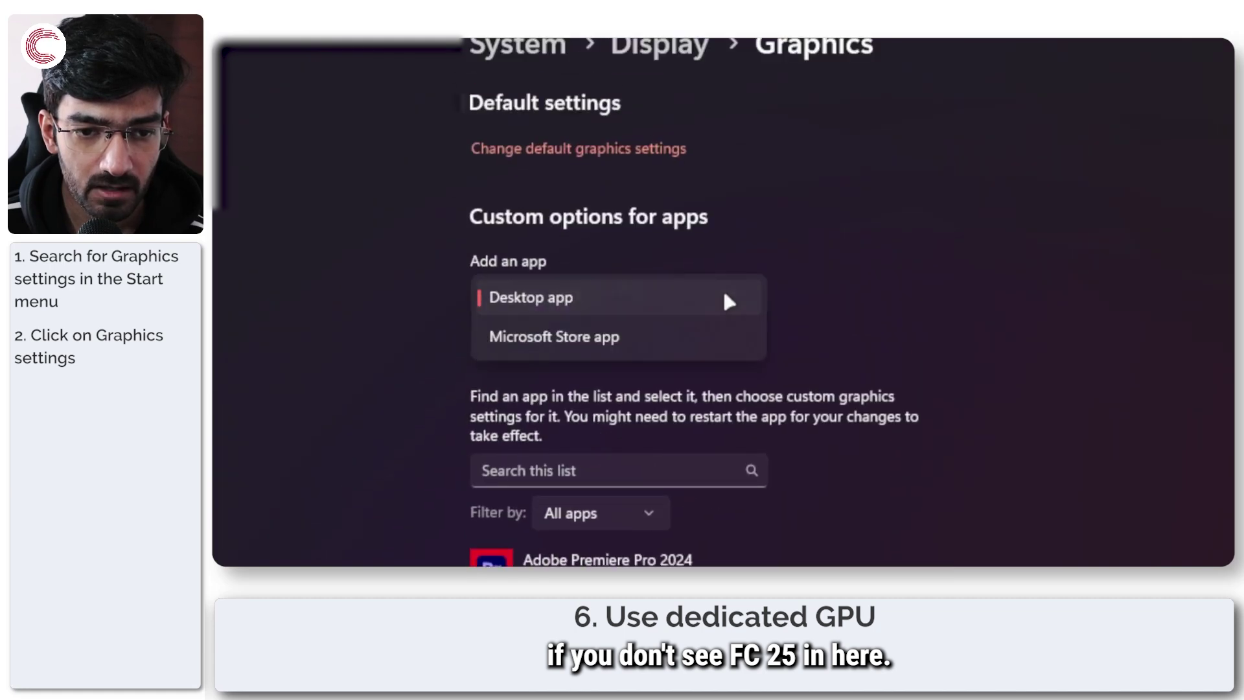
click(720, 296)
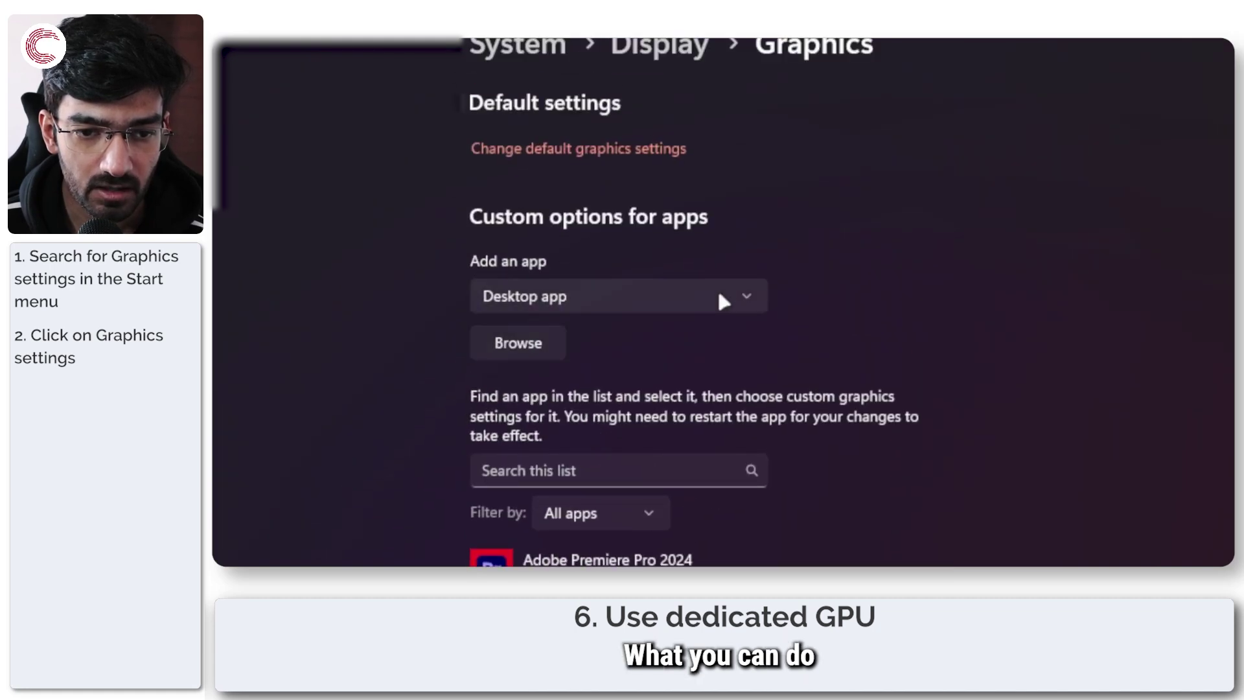
click(543, 347)
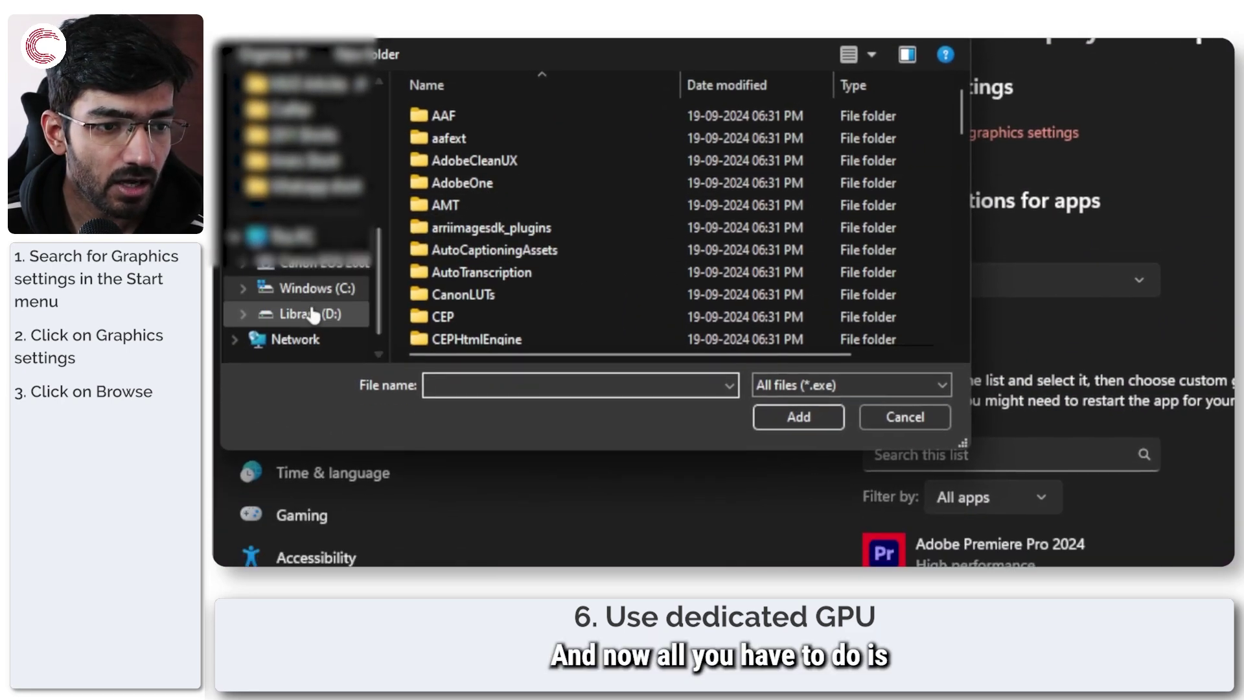
Step: Navigate to D:\SteamLibrary\steamapps\common\EA SPORTS FC 25 and add FC25.exe to the graphics list
click(302, 381)
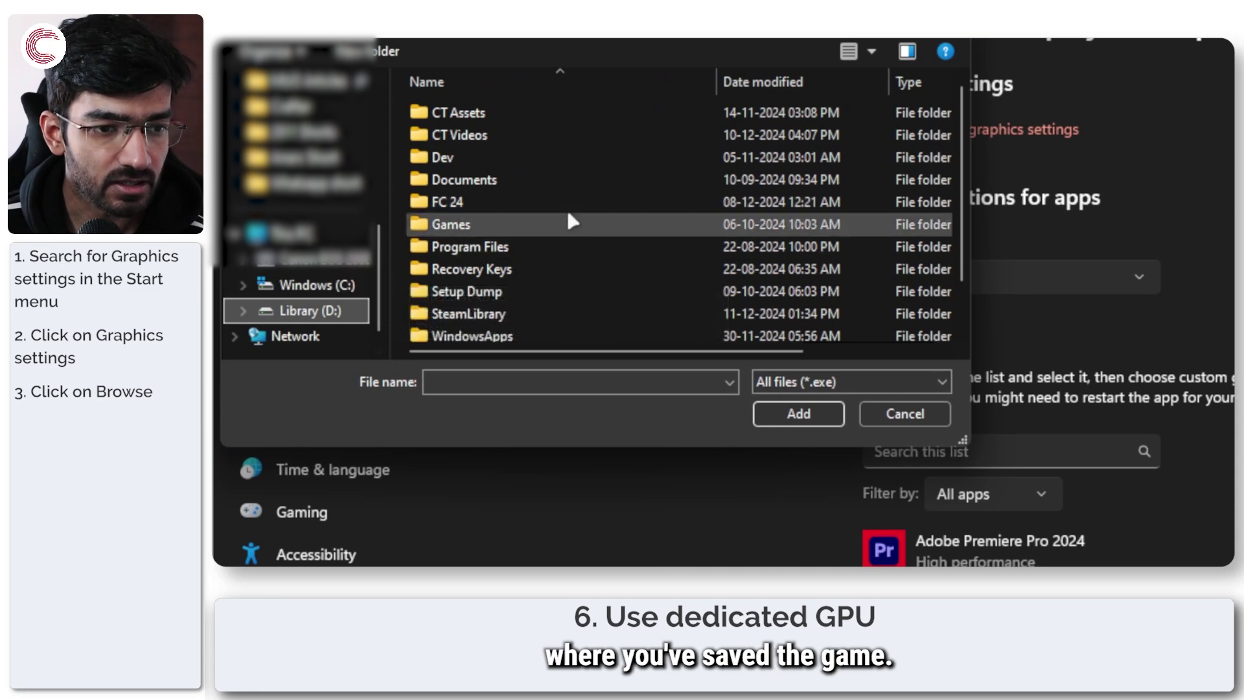
double_click(569, 203)
click(508, 73)
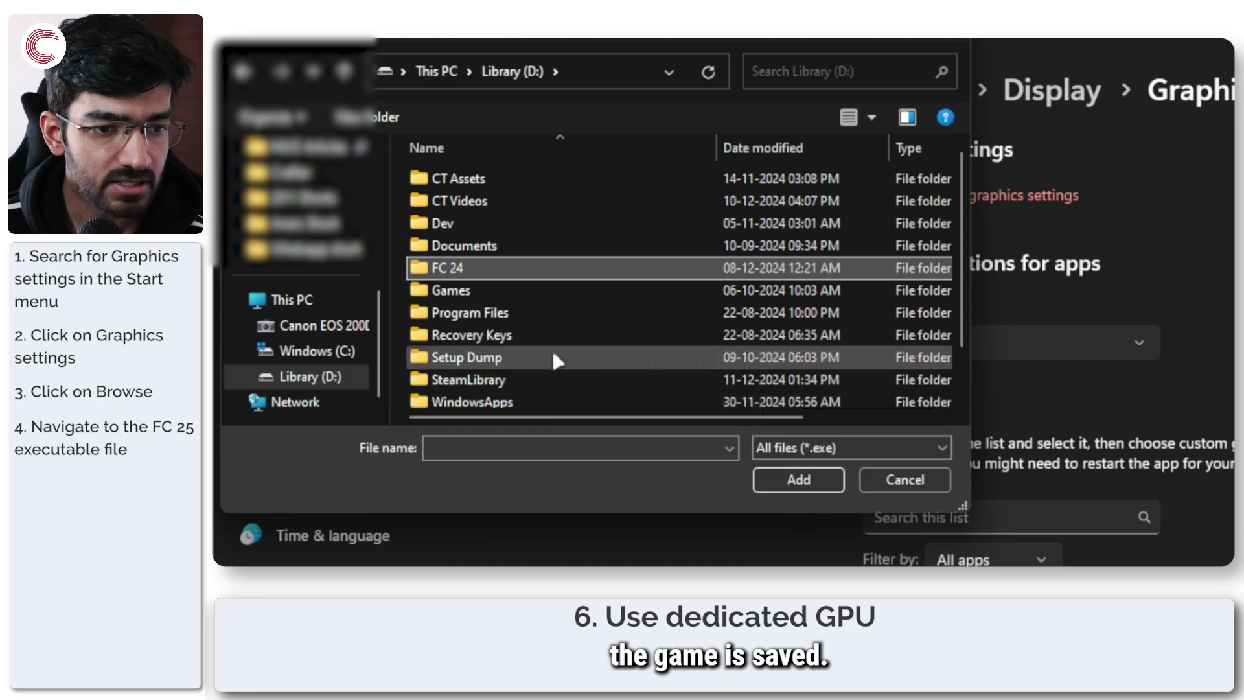
double_click(554, 378)
double_click(561, 181)
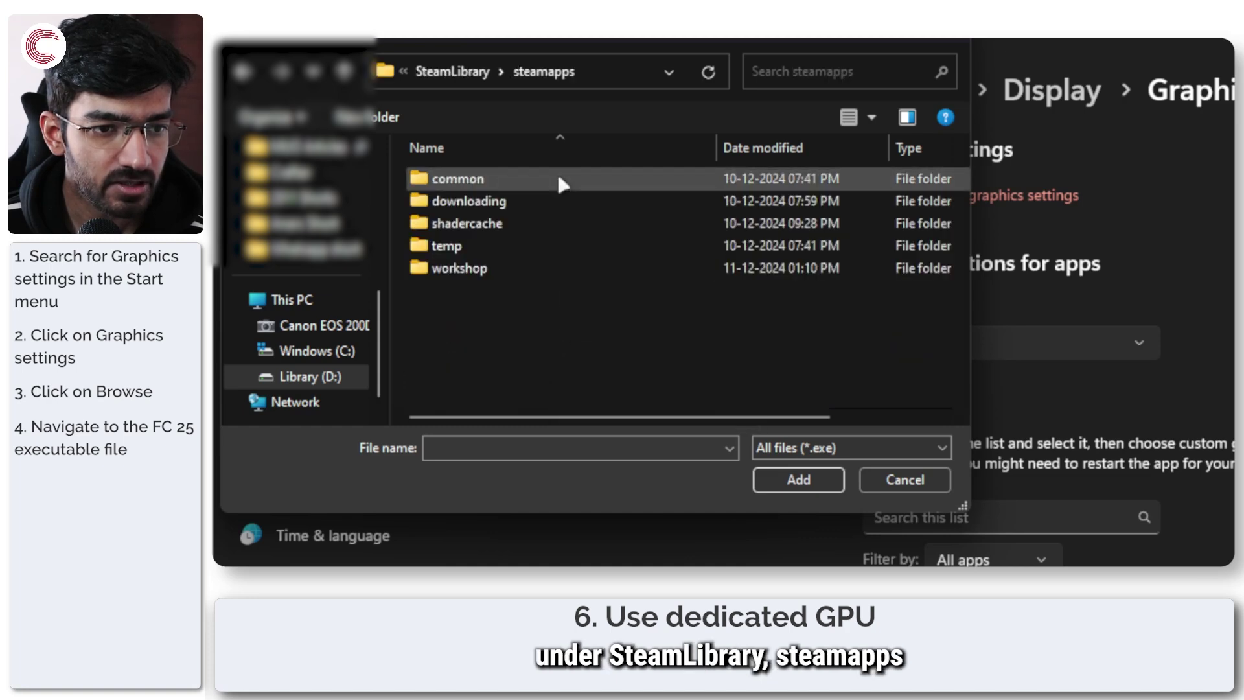
double_click(561, 181)
click(554, 224)
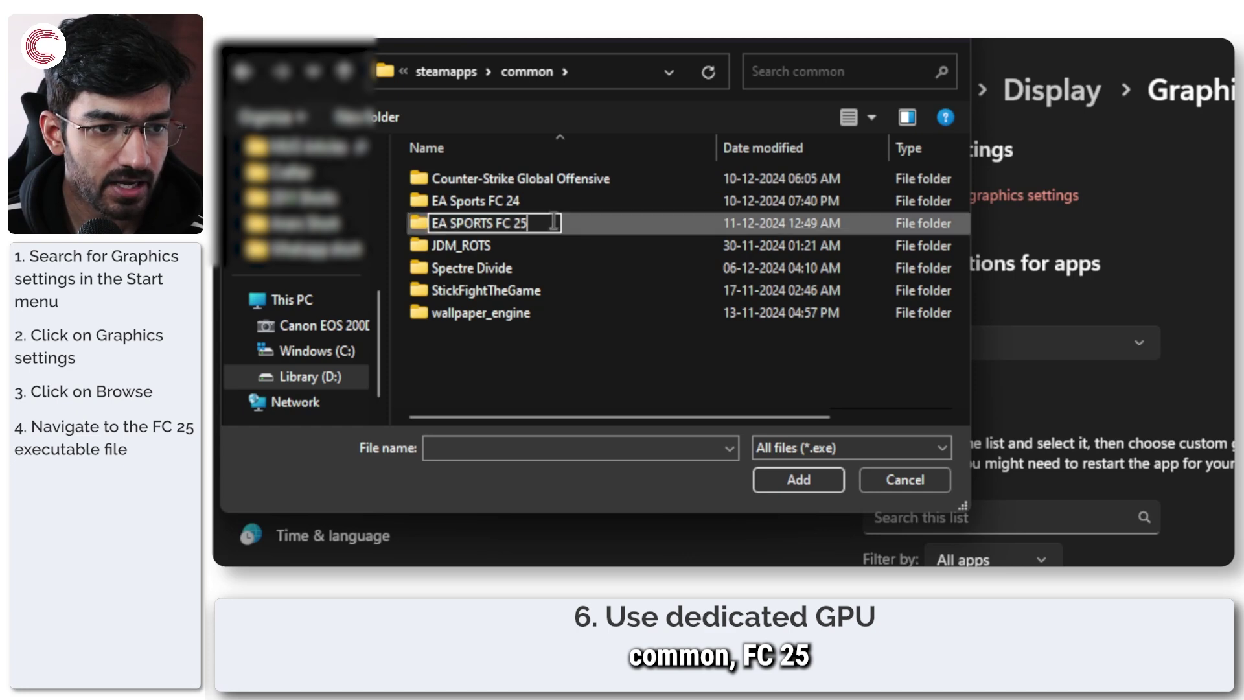
double_click(554, 220)
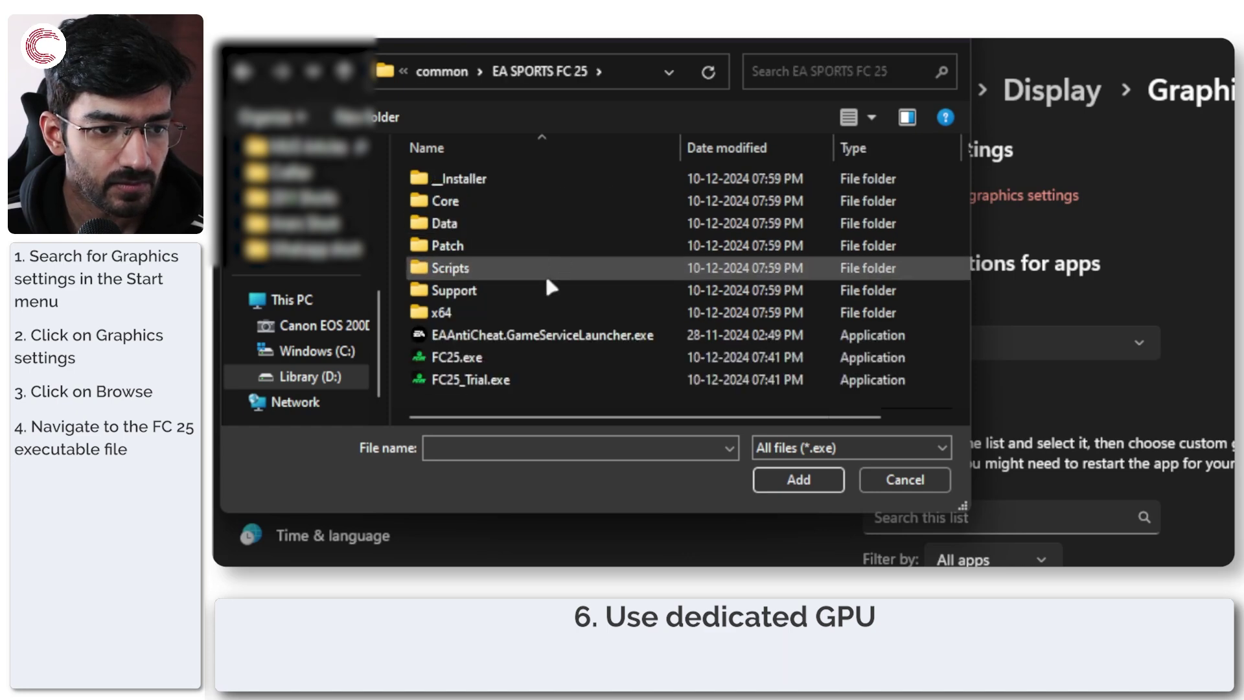
click(535, 358)
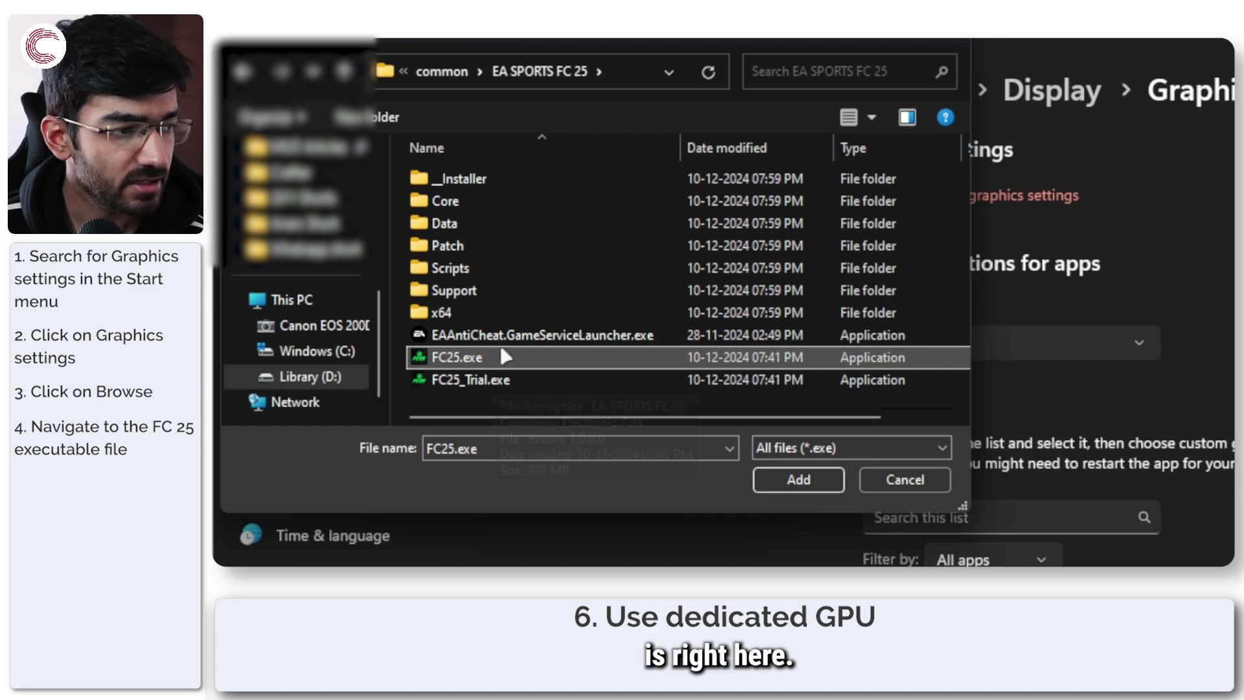
click(798, 480)
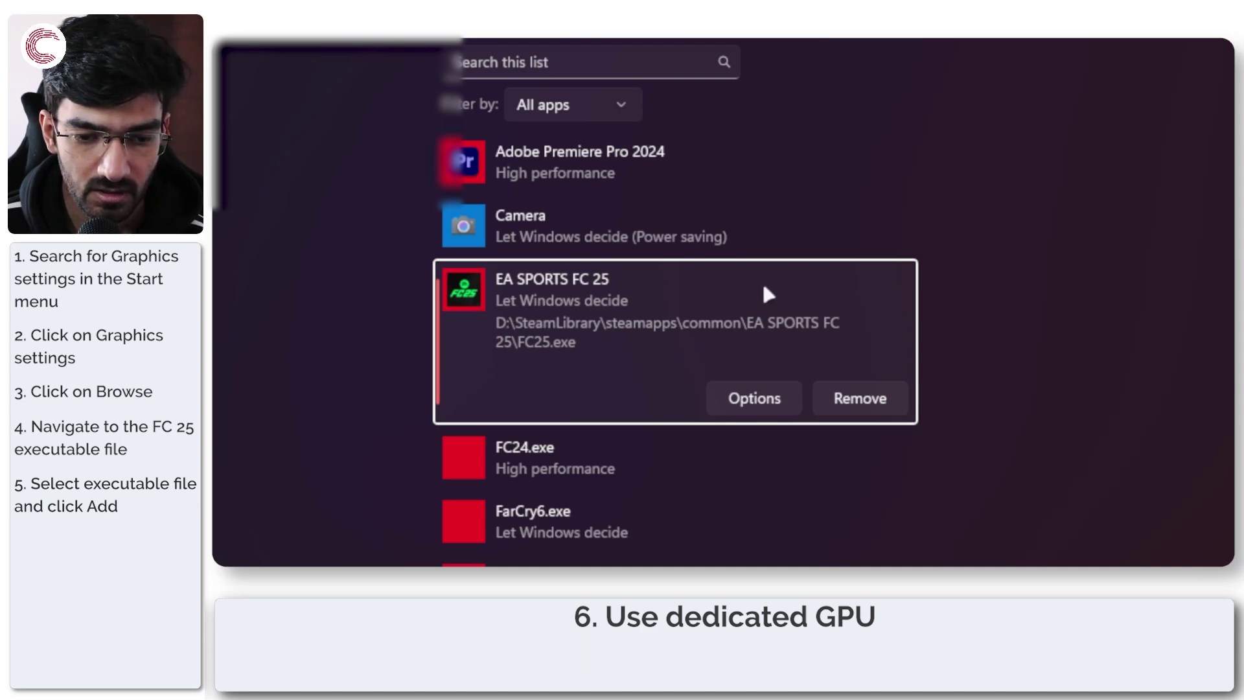
click(740, 400)
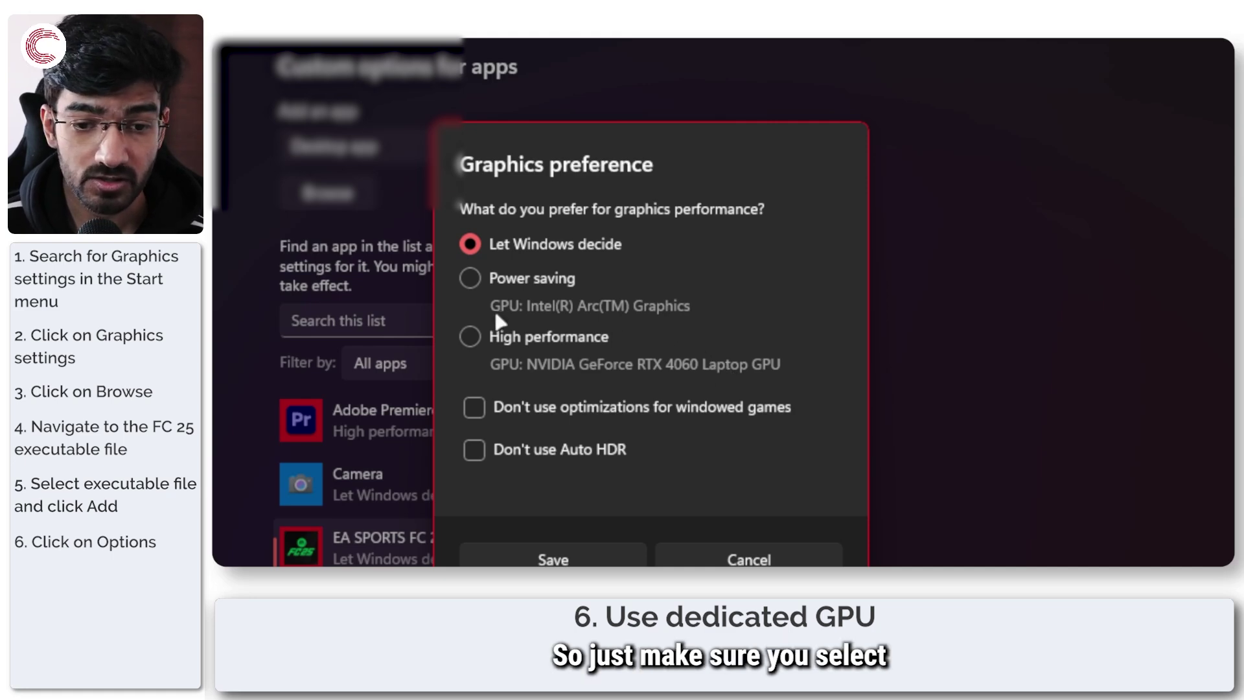
Step: Set EA SPORTS FC 25 to High performance (NVIDIA RTX 4060 Laptop GPU) and save
click(479, 339)
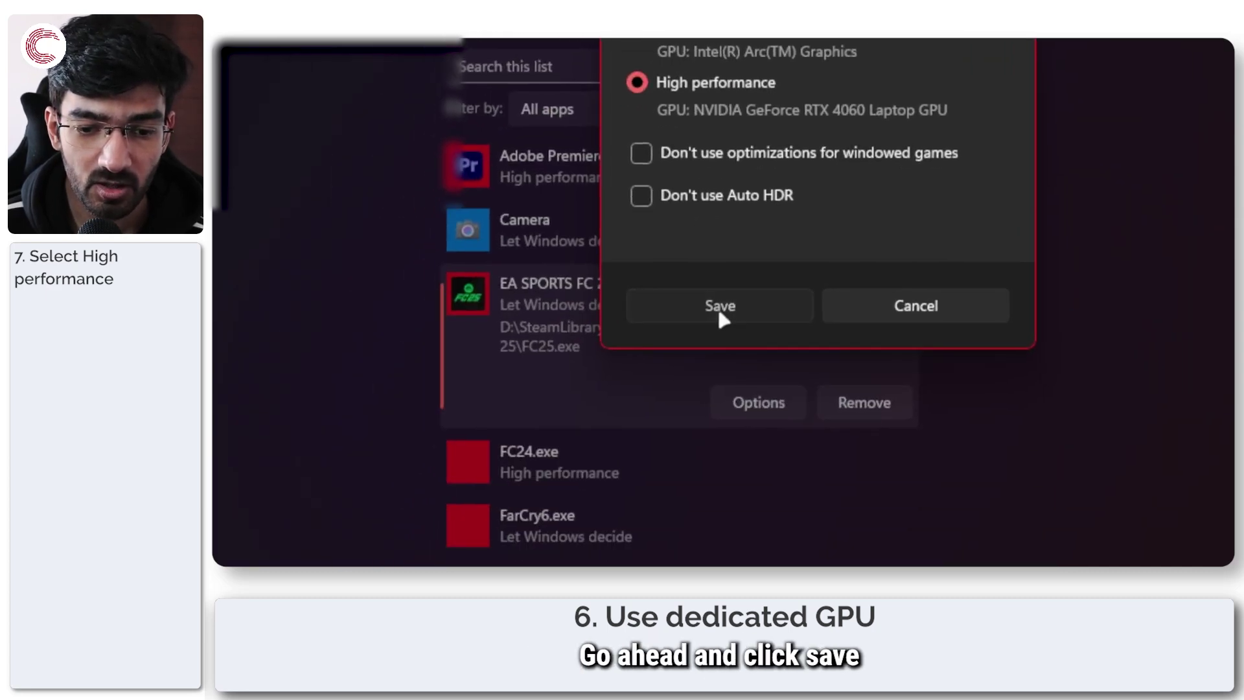
click(553, 560)
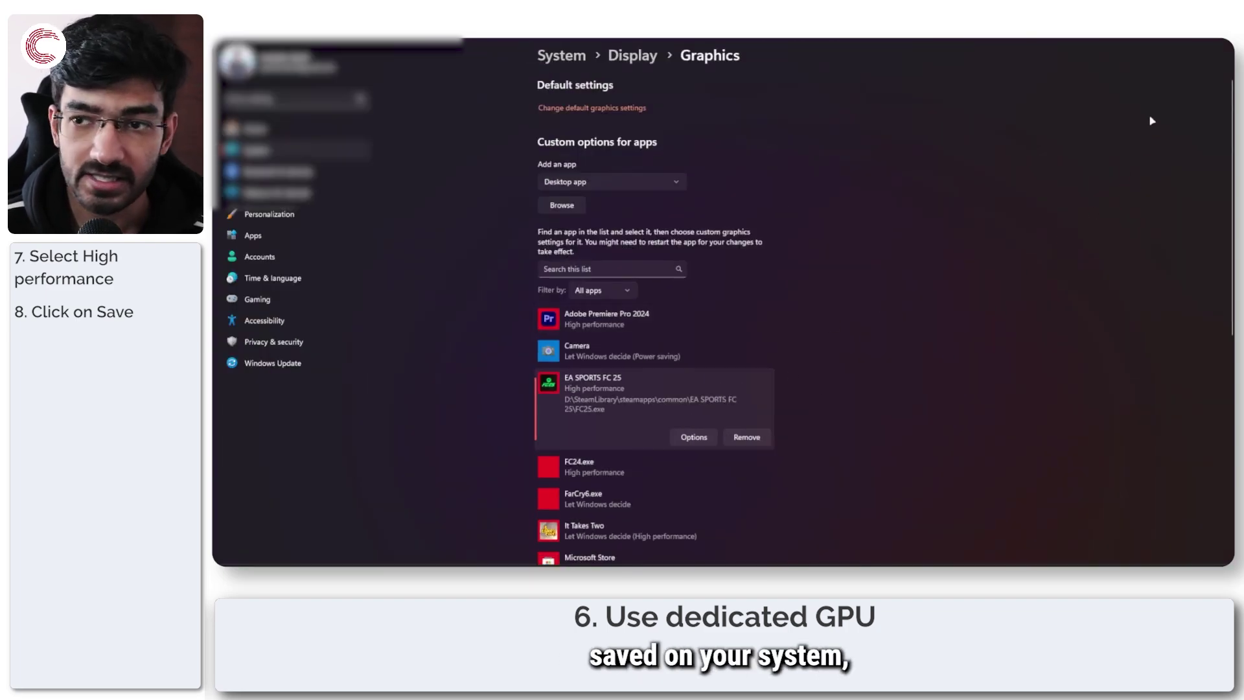
Step: Launch Steam and use Manage > Browse local files on EA SPORTS FC 25
key(alt+space)
text(steam)
key(Return)
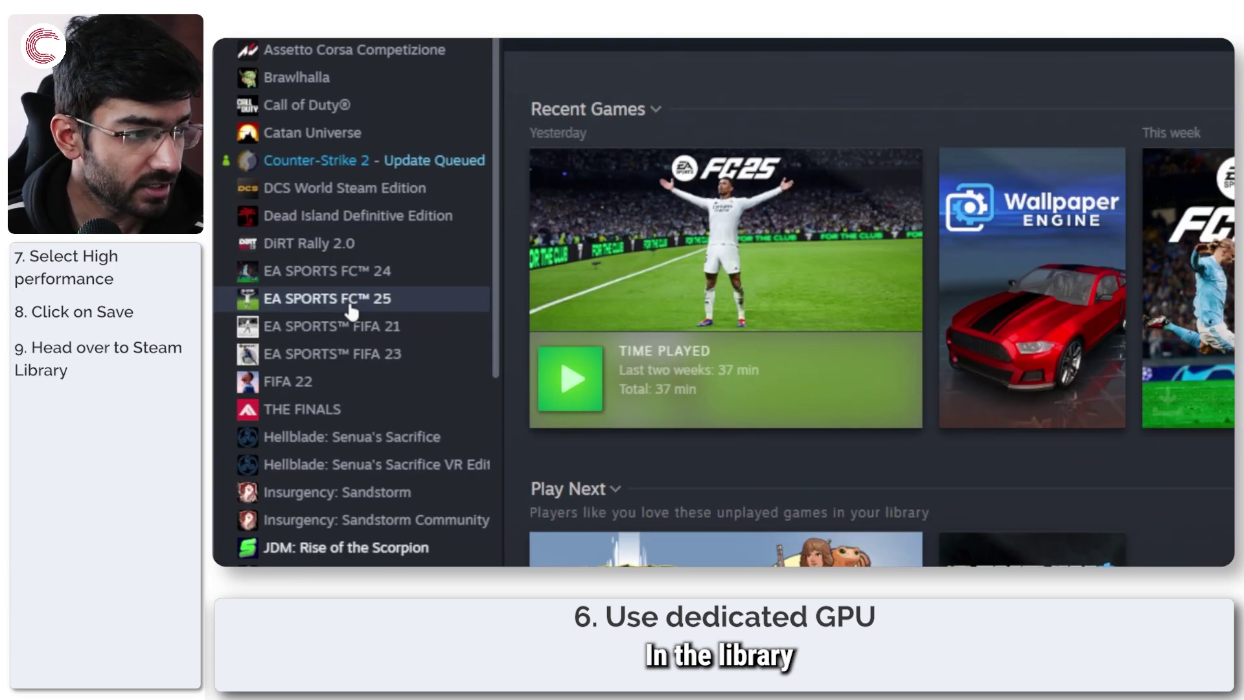
right_click(281, 355)
click(418, 433)
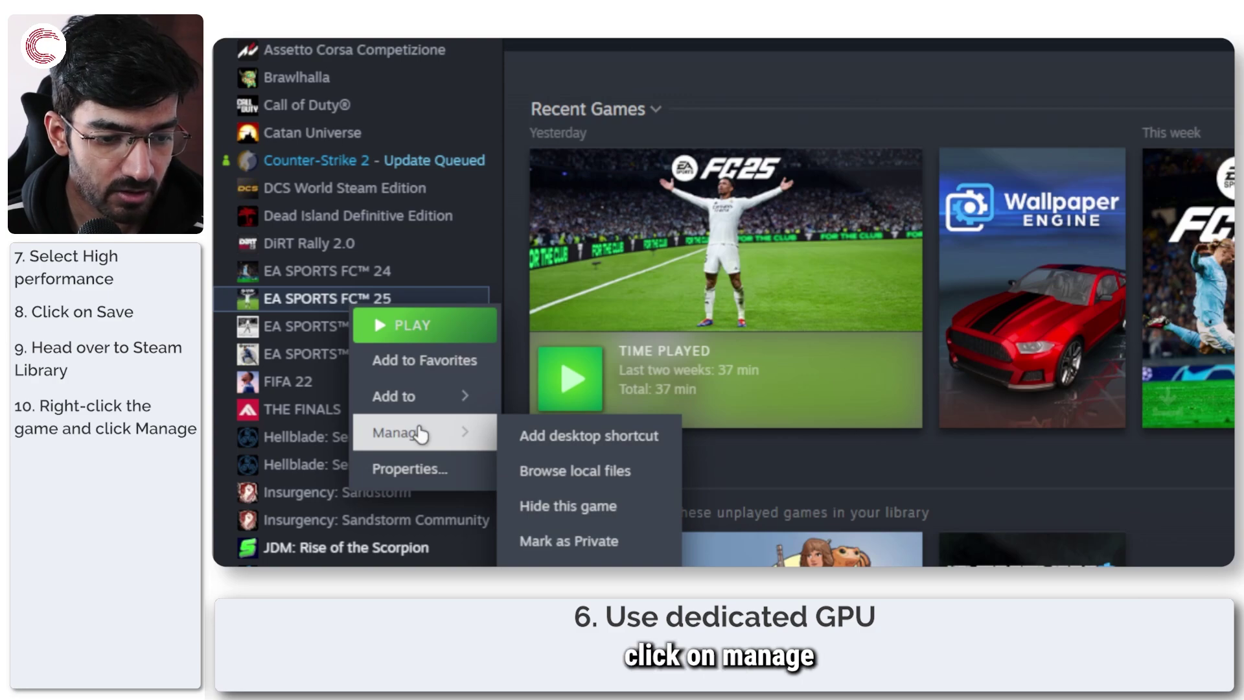
click(567, 471)
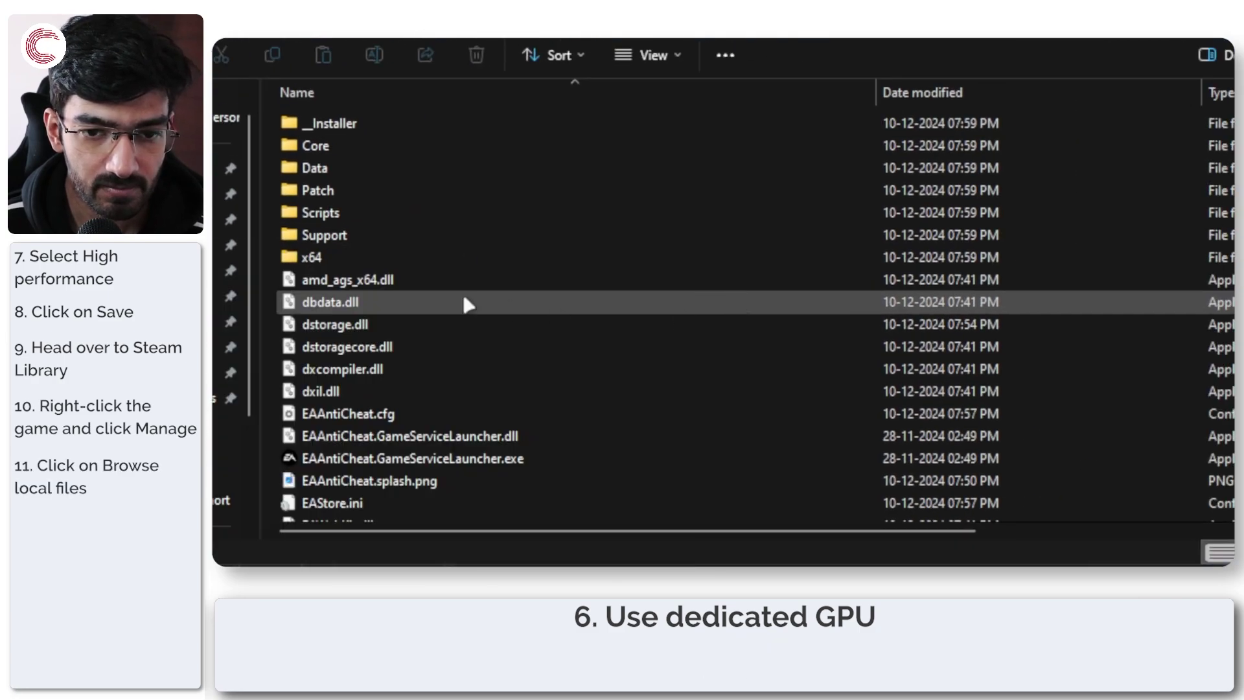
Step: View the game folder's full path, select FC25.exe, then close File Explorer
scroll(578, 236, down, 5)
scroll(571, 265, up, 5)
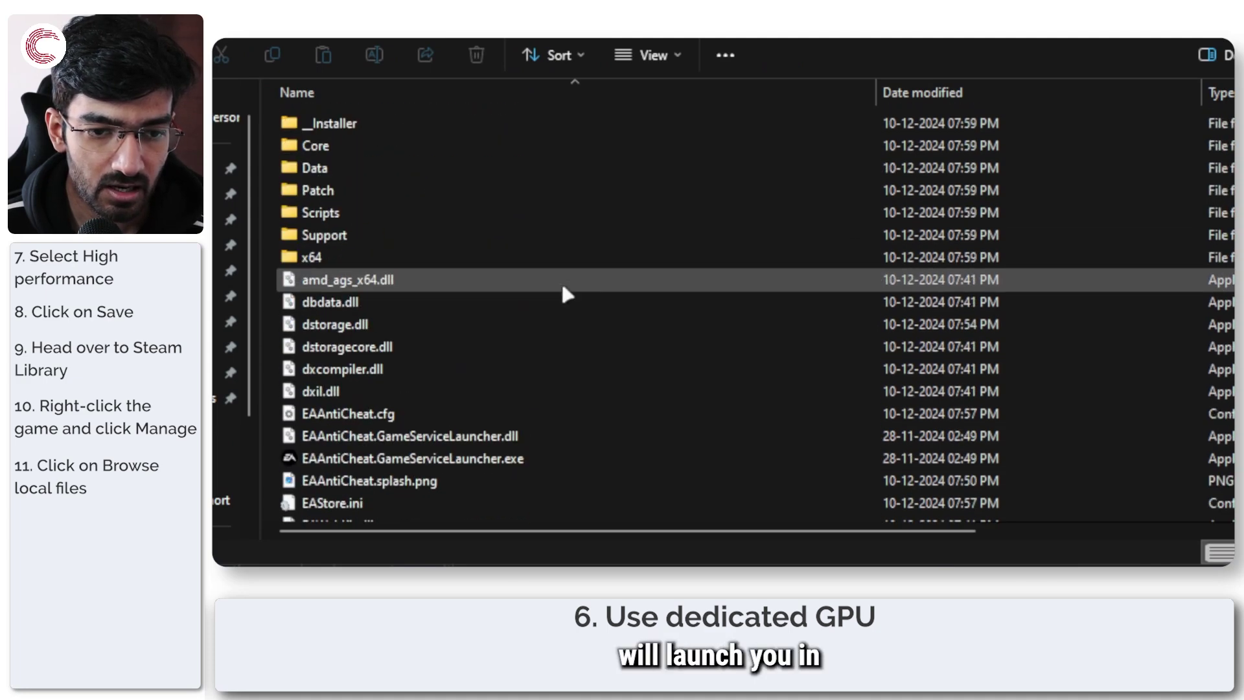
click(750, 313)
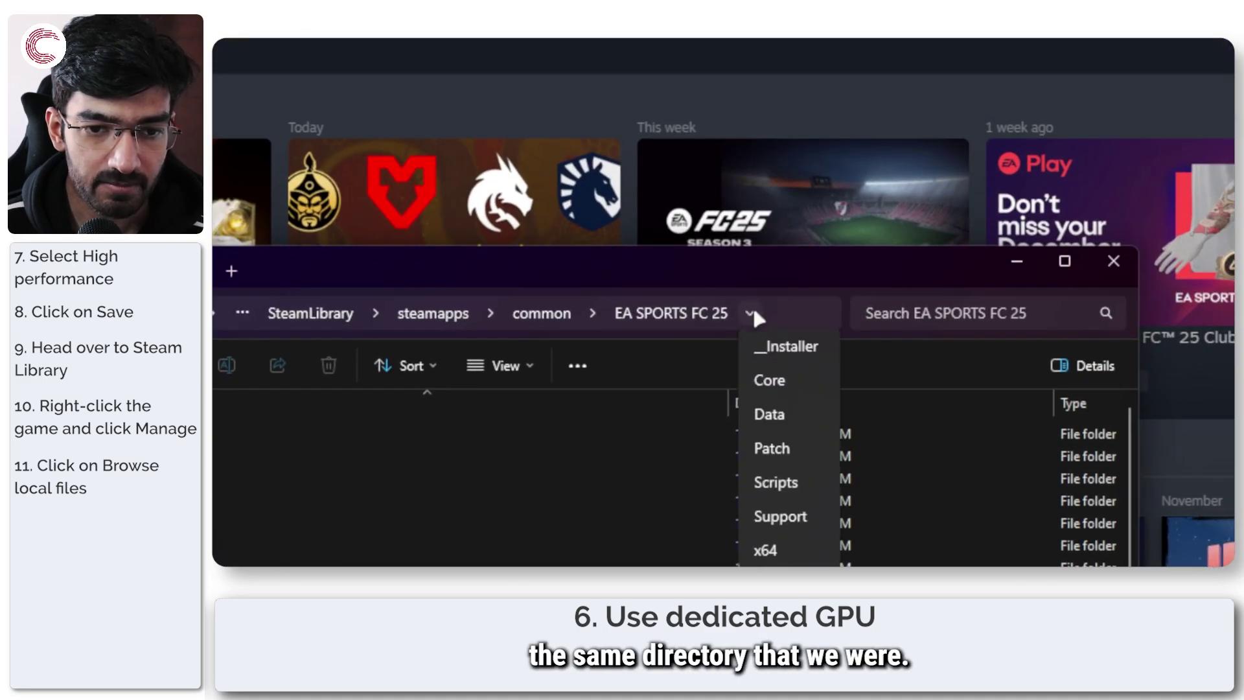
click(689, 314)
click(786, 313)
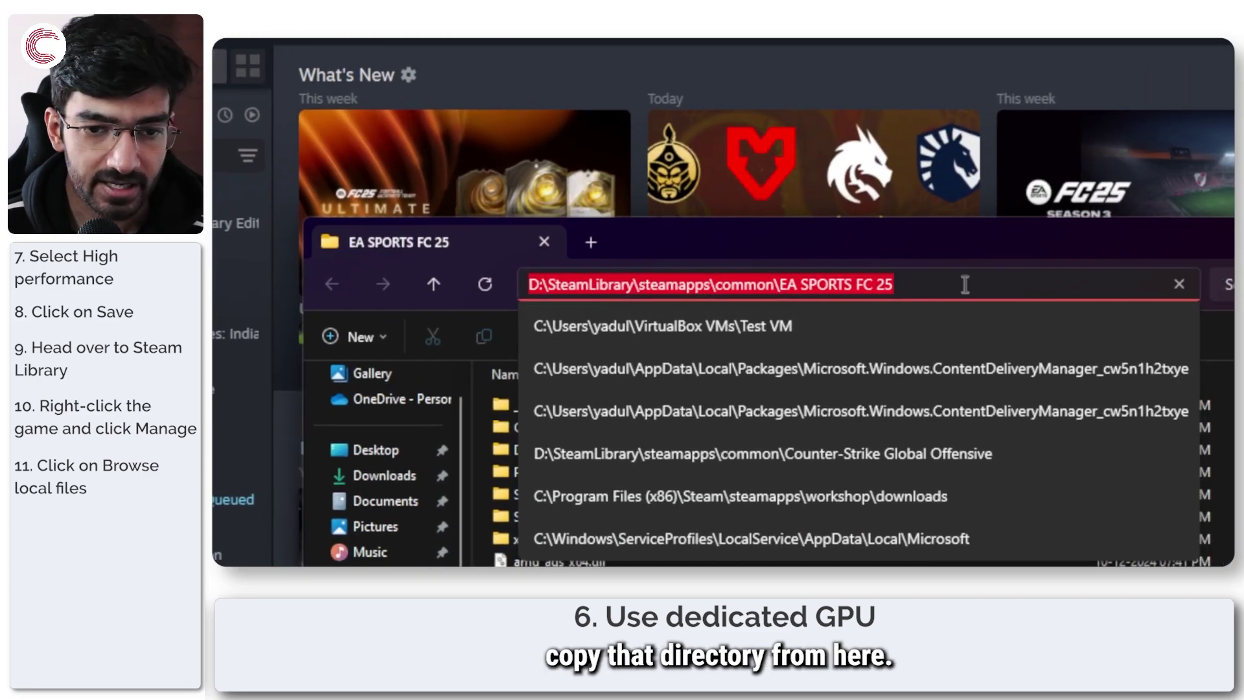
click(965, 284)
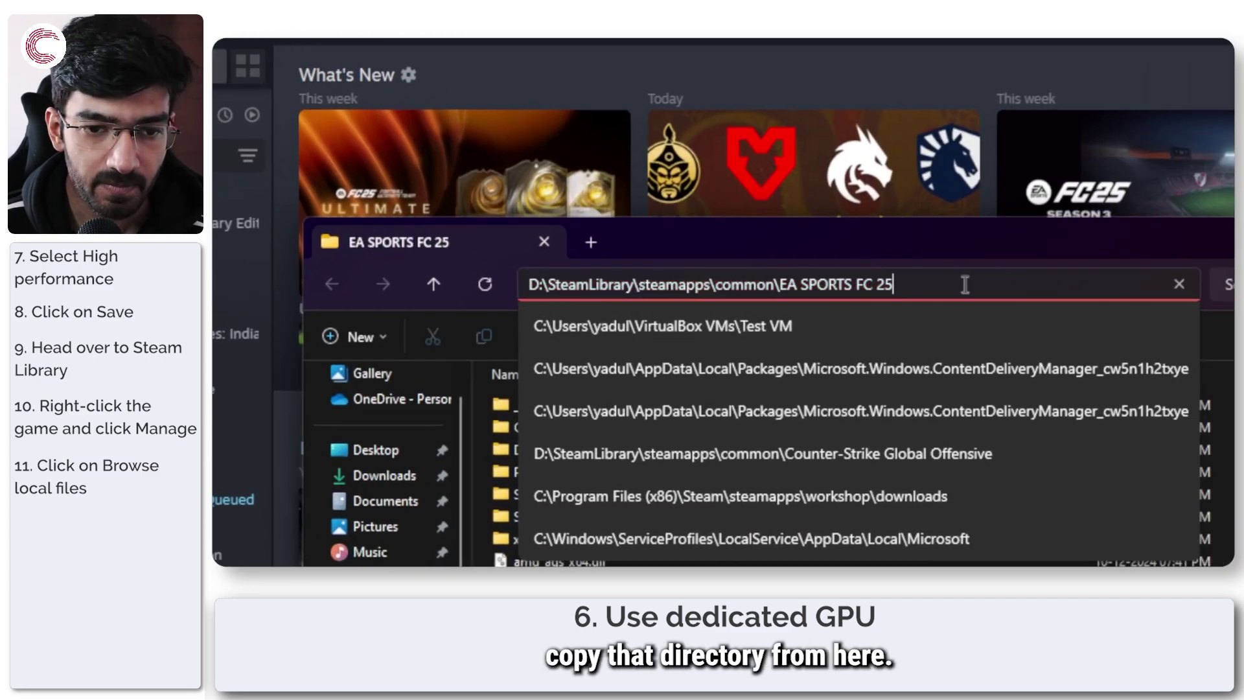
key(Escape)
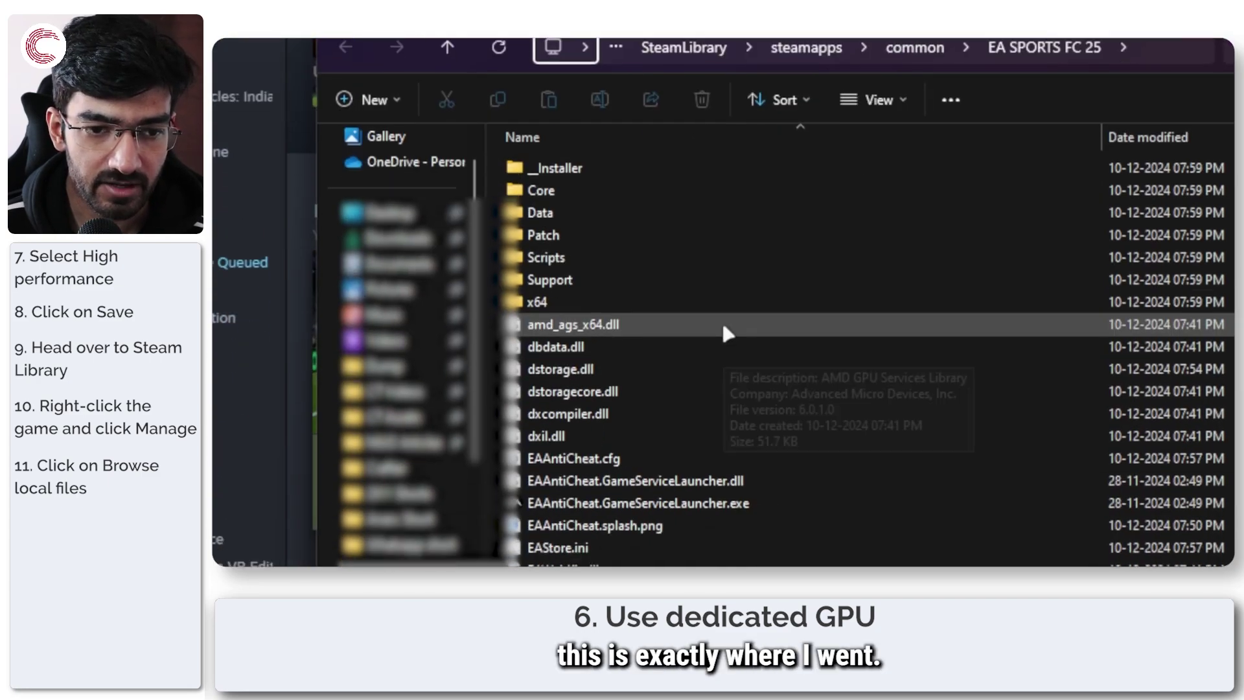
scroll(722, 306, down, 4)
click(720, 154)
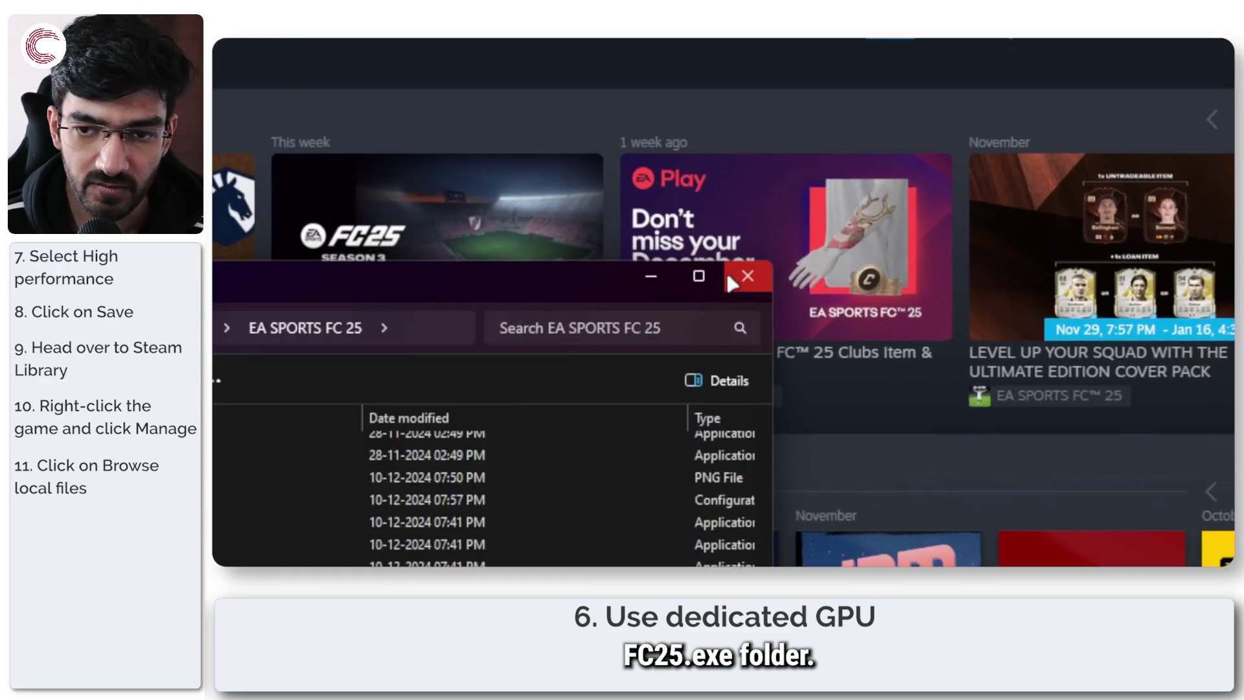
click(741, 278)
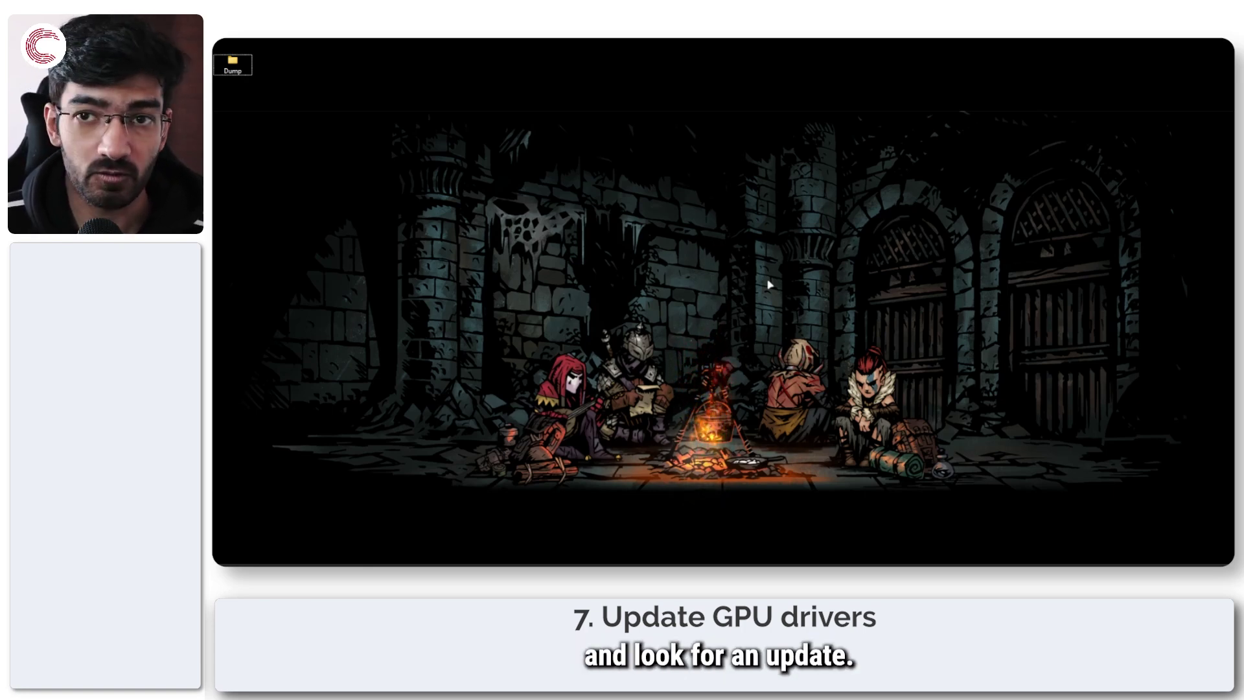
Step: Launch NVIDIA App, check its Drivers page for updates, and view the Game Ready Driver options
key(super)
text(nvidia)
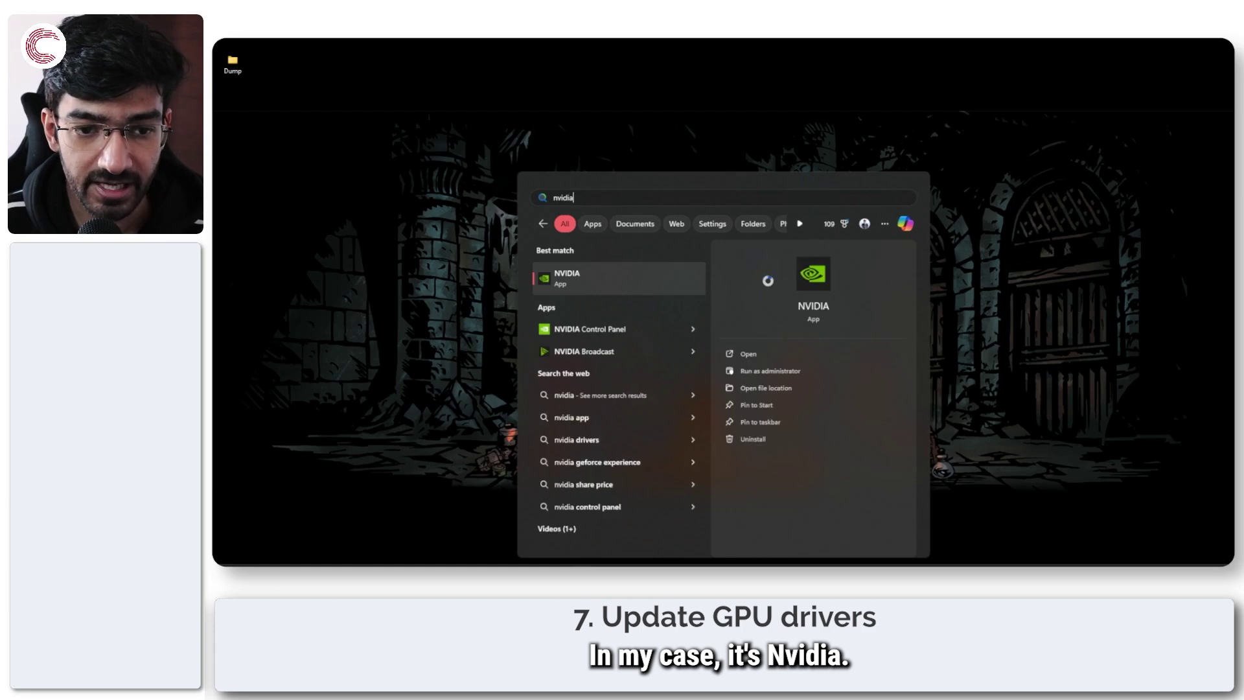
key(Return)
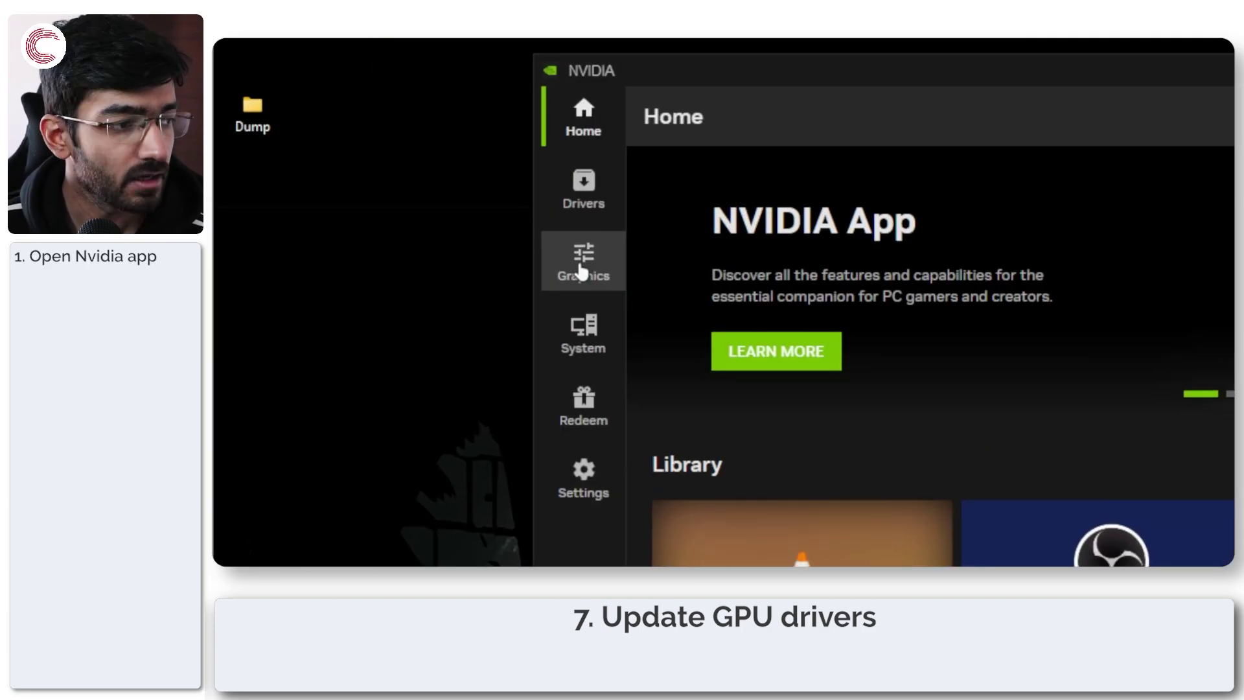
click(592, 193)
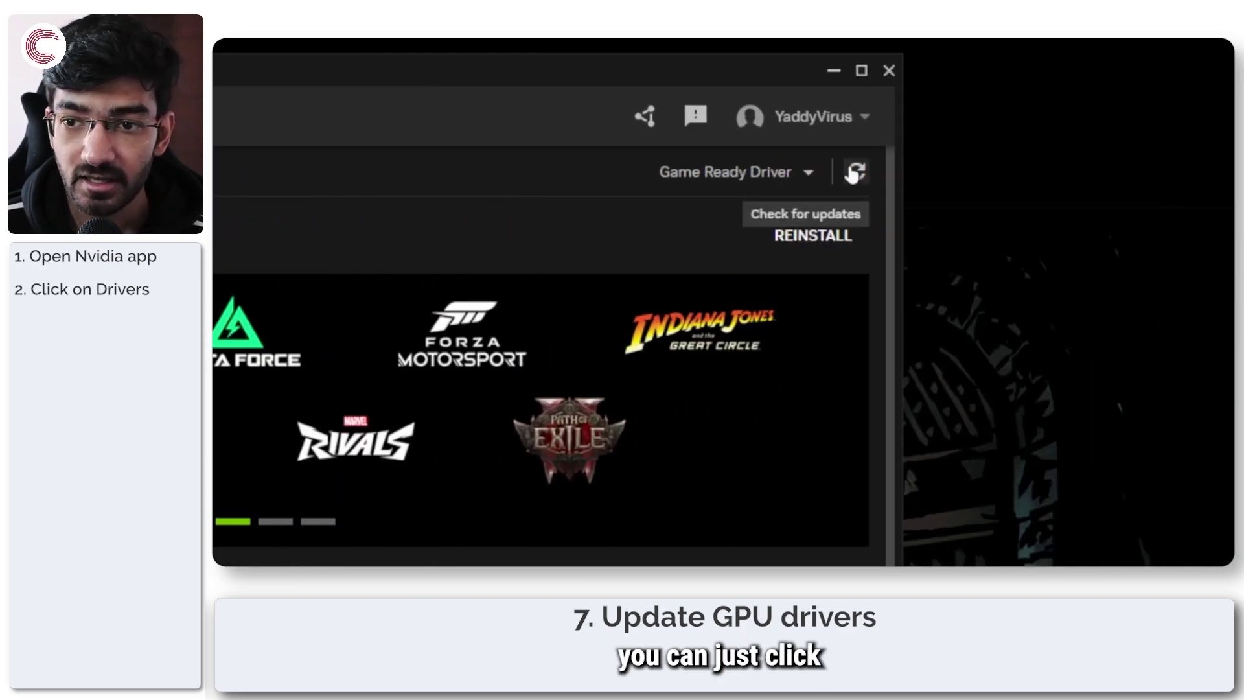
click(1204, 172)
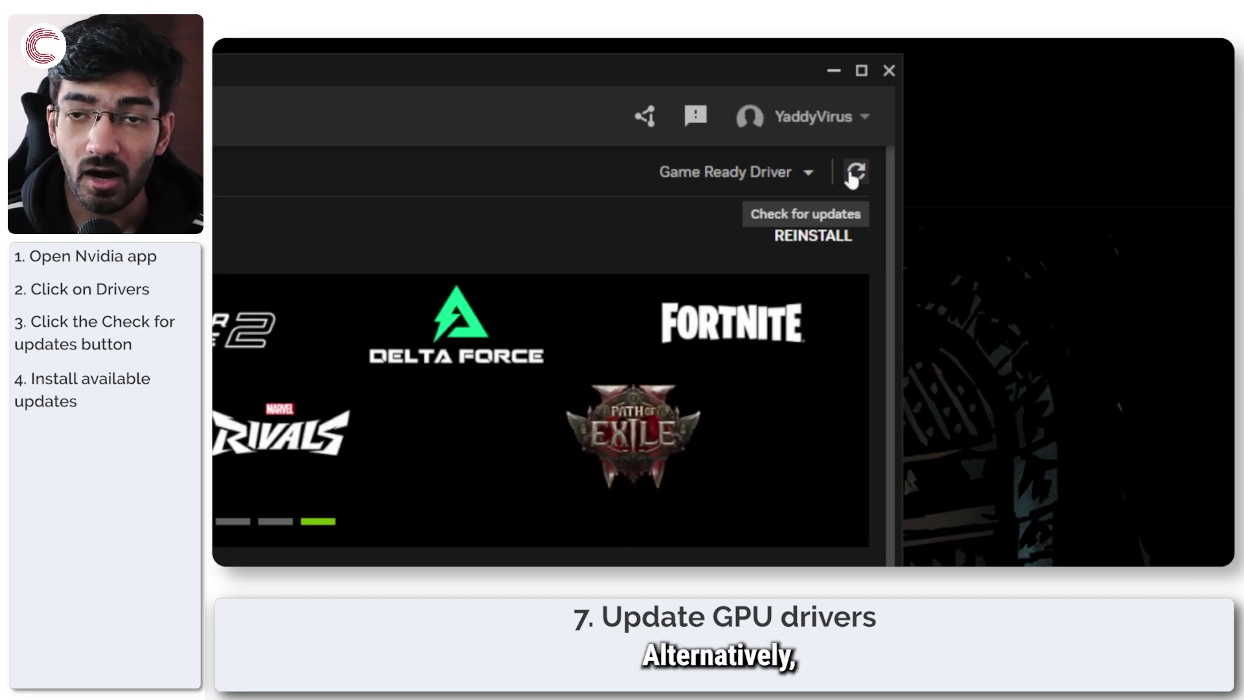
click(721, 174)
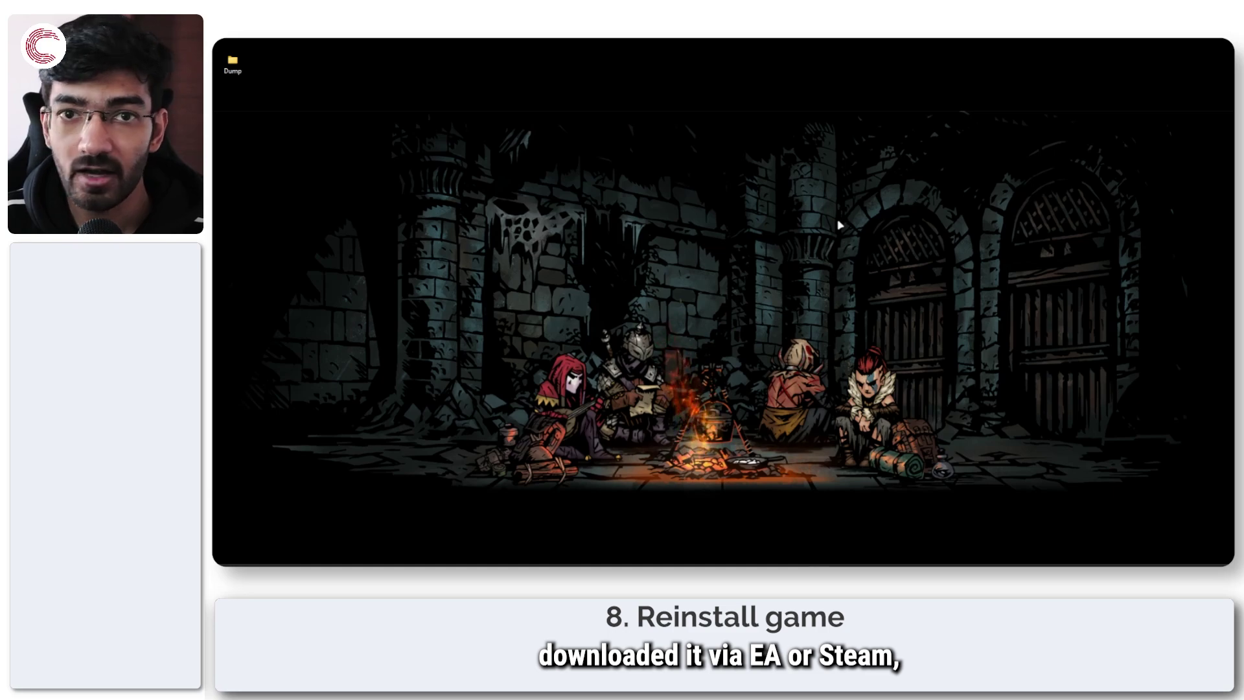
Step: Launch Steam and scroll the library down to EA SPORTS FC 25
key(alt+space)
text(steam)
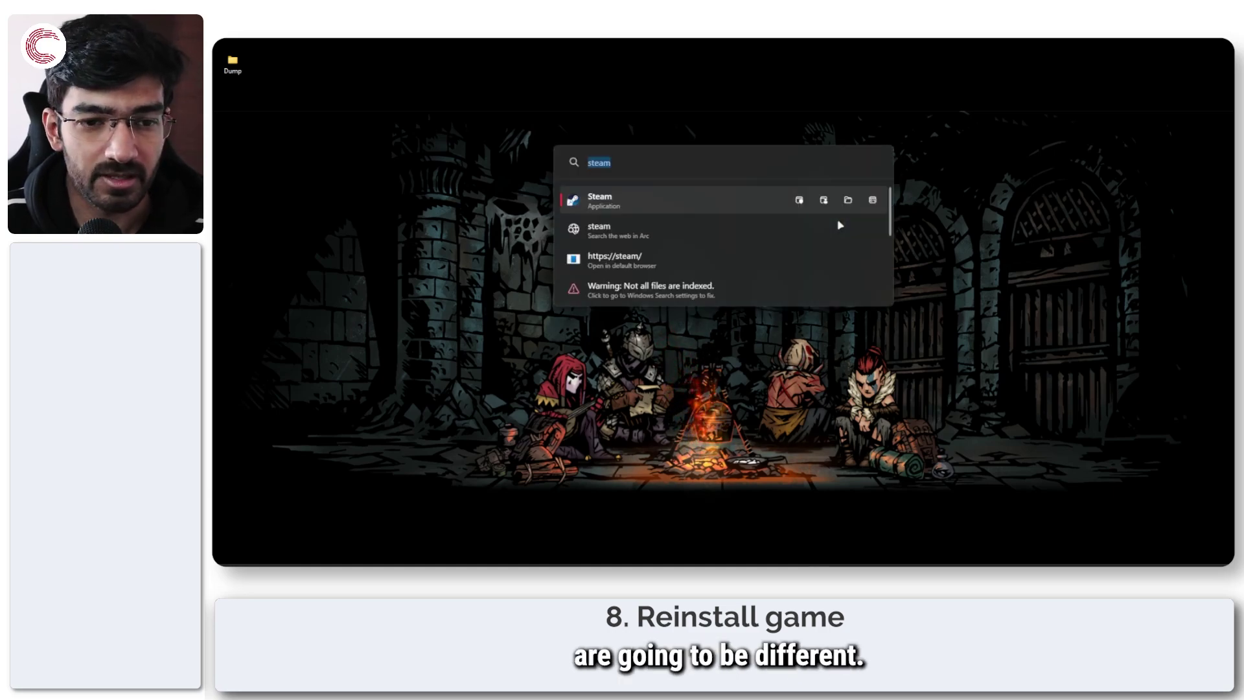
key(Return)
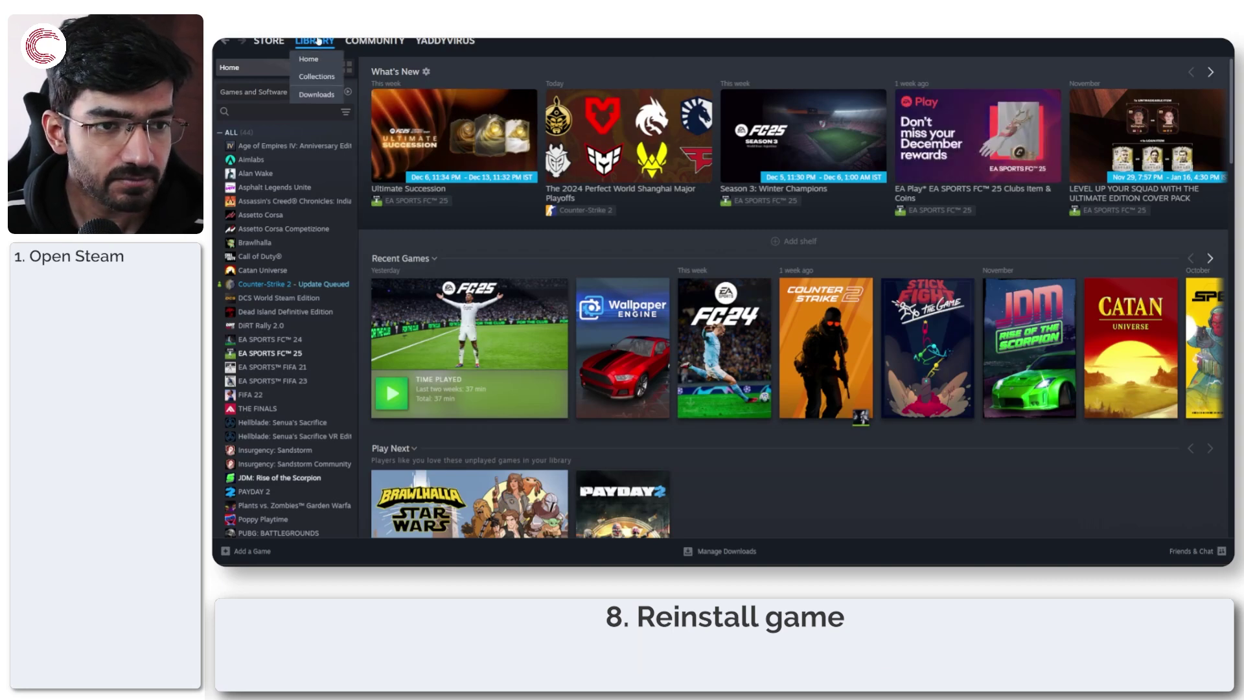
scroll(297, 281, down, 3)
scroll(297, 281, down, 1)
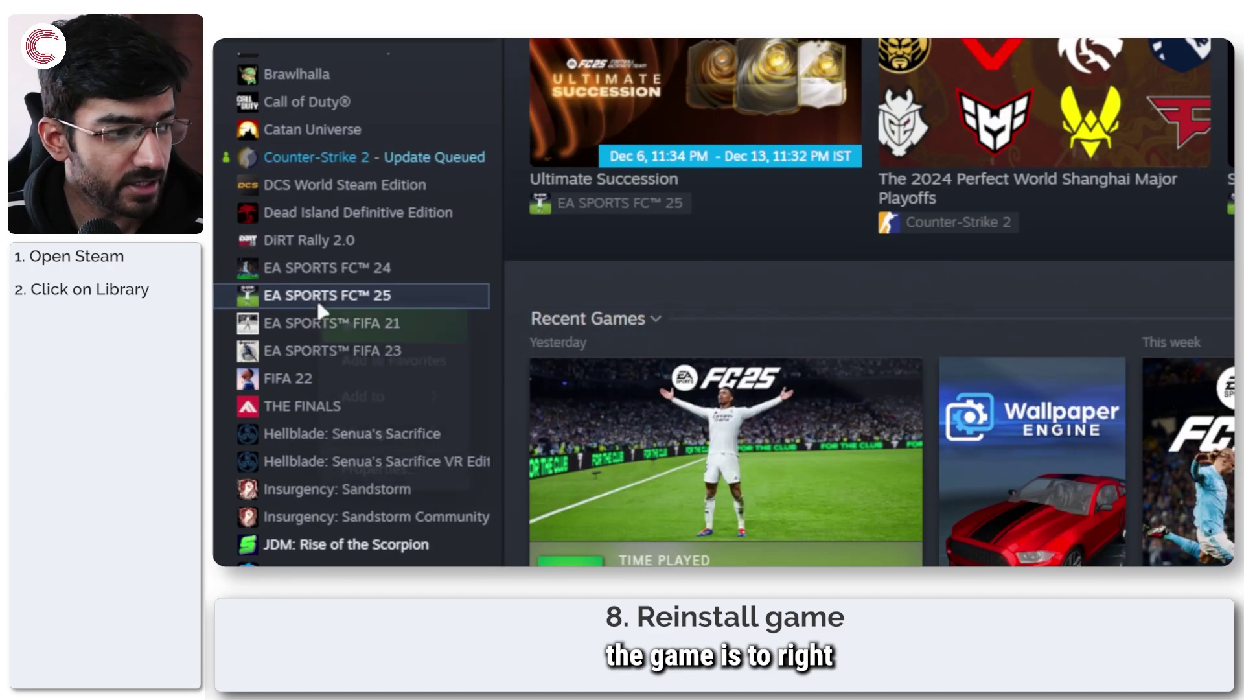
Step: Choose Manage > Uninstall for EA SPORTS FC 25, then cancel the confirmation
right_click(267, 253)
mouse_move(305, 314)
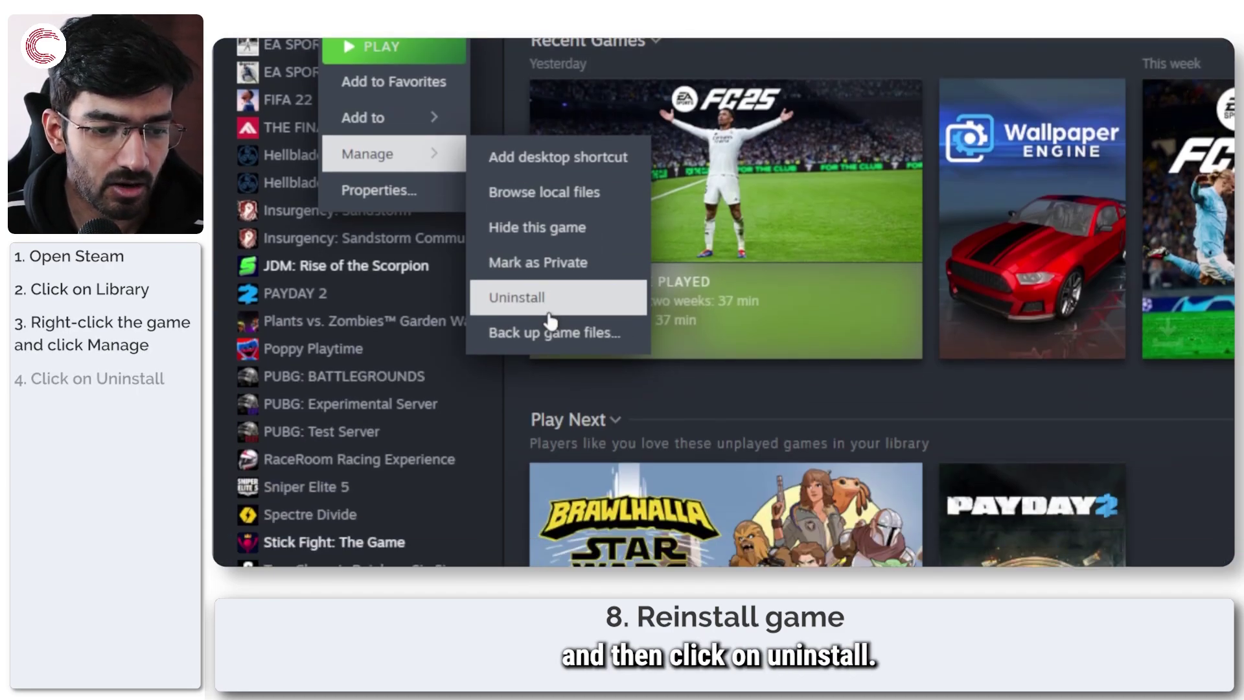
click(549, 311)
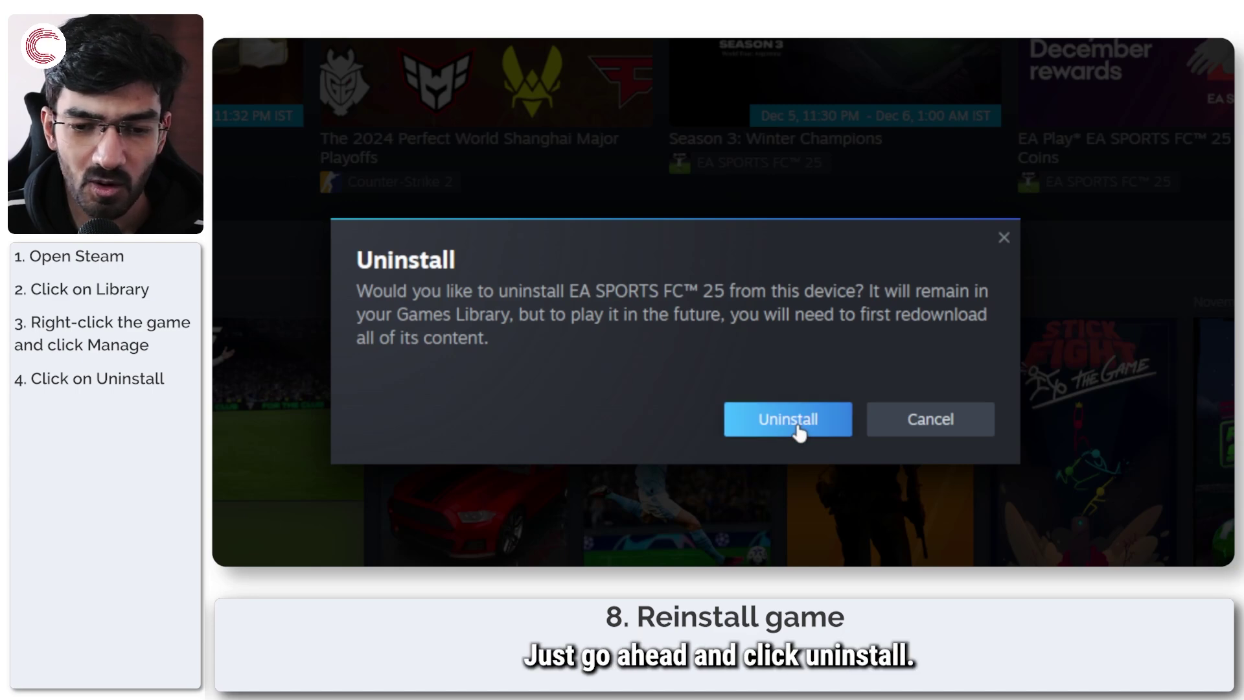
click(927, 418)
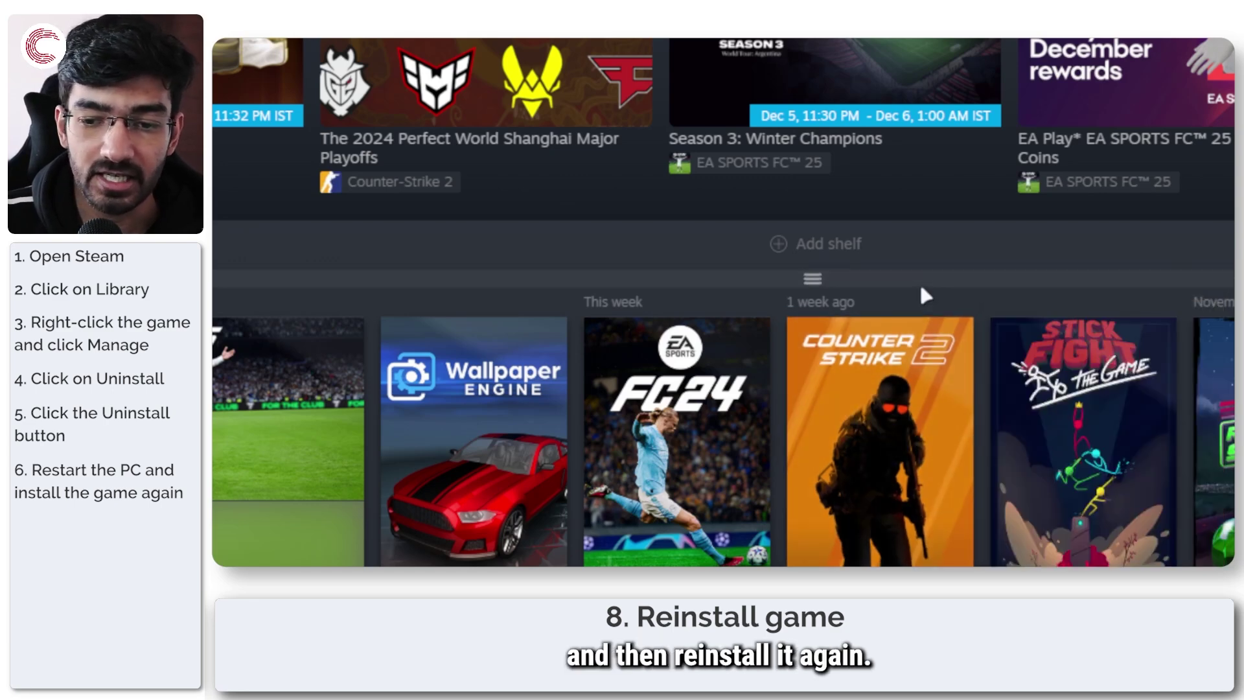
mouse_move(1007, 343)
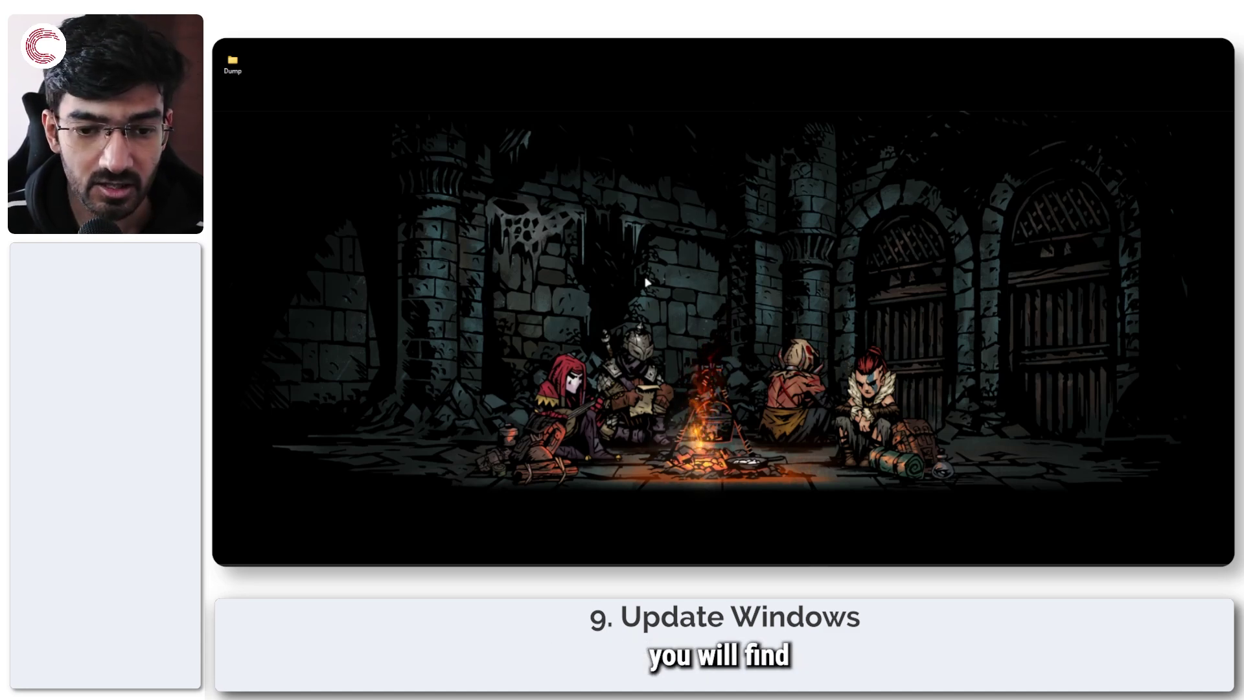
Step: Install all pending Windows updates, including the 2024-12 Cumulative Update KB5048685
key(super+i)
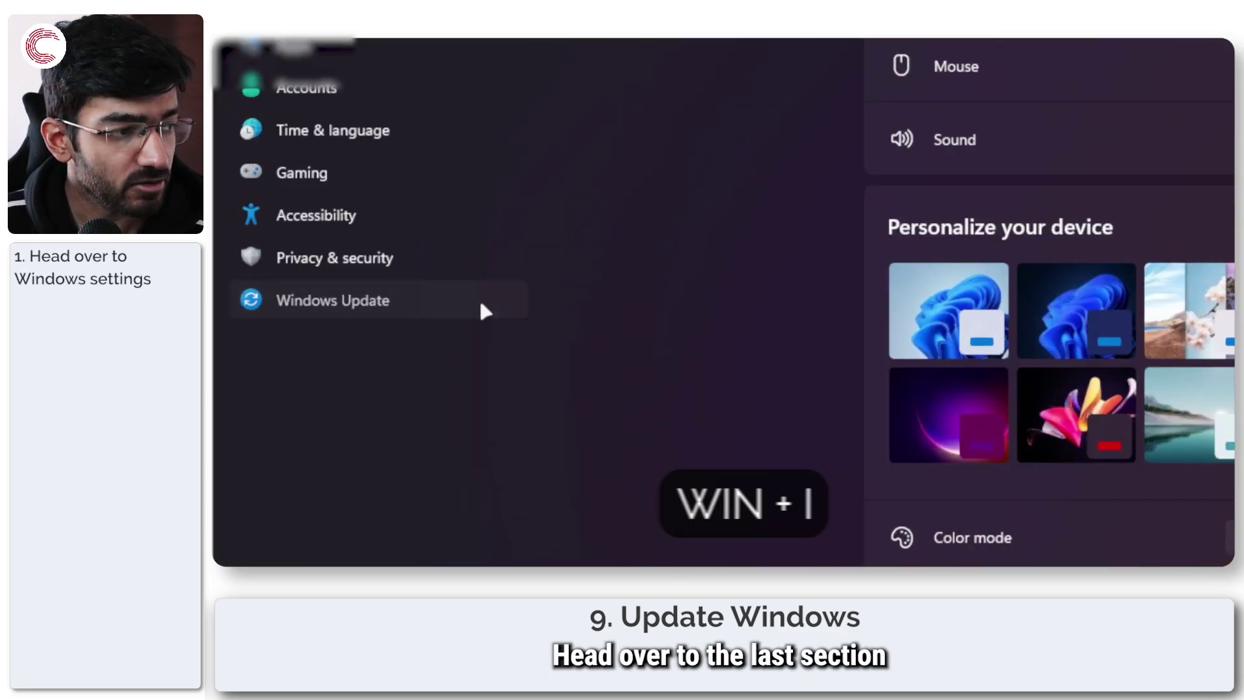
click(481, 304)
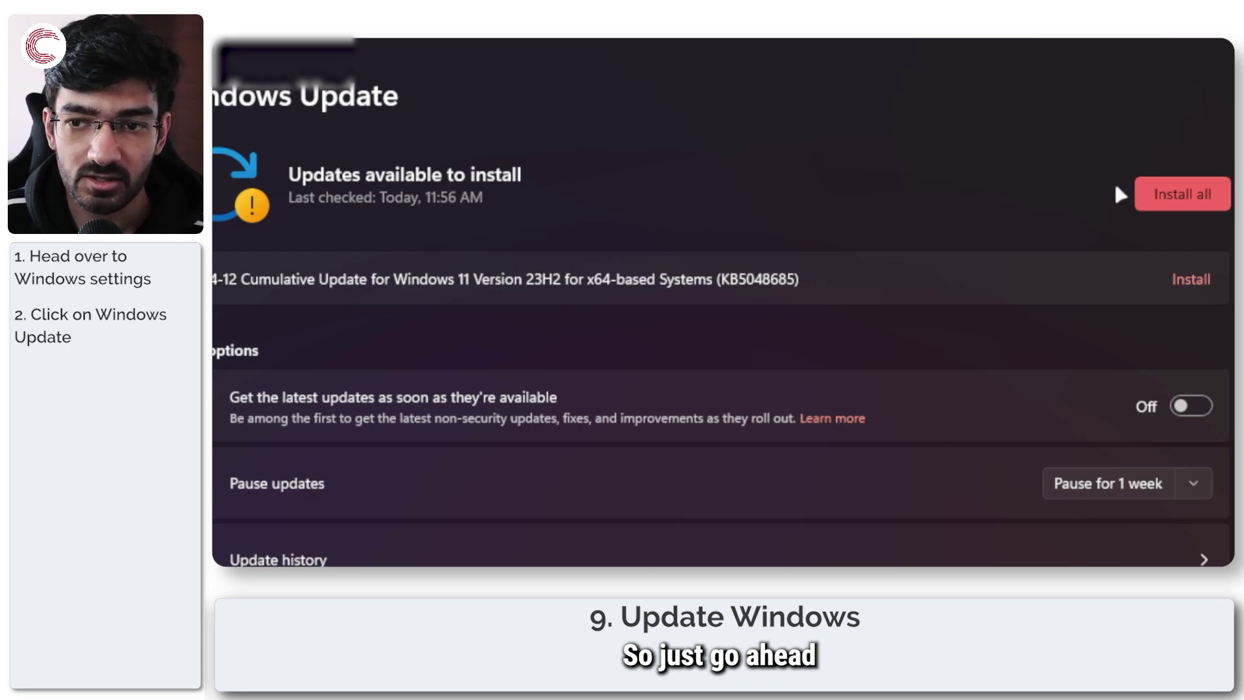
click(899, 194)
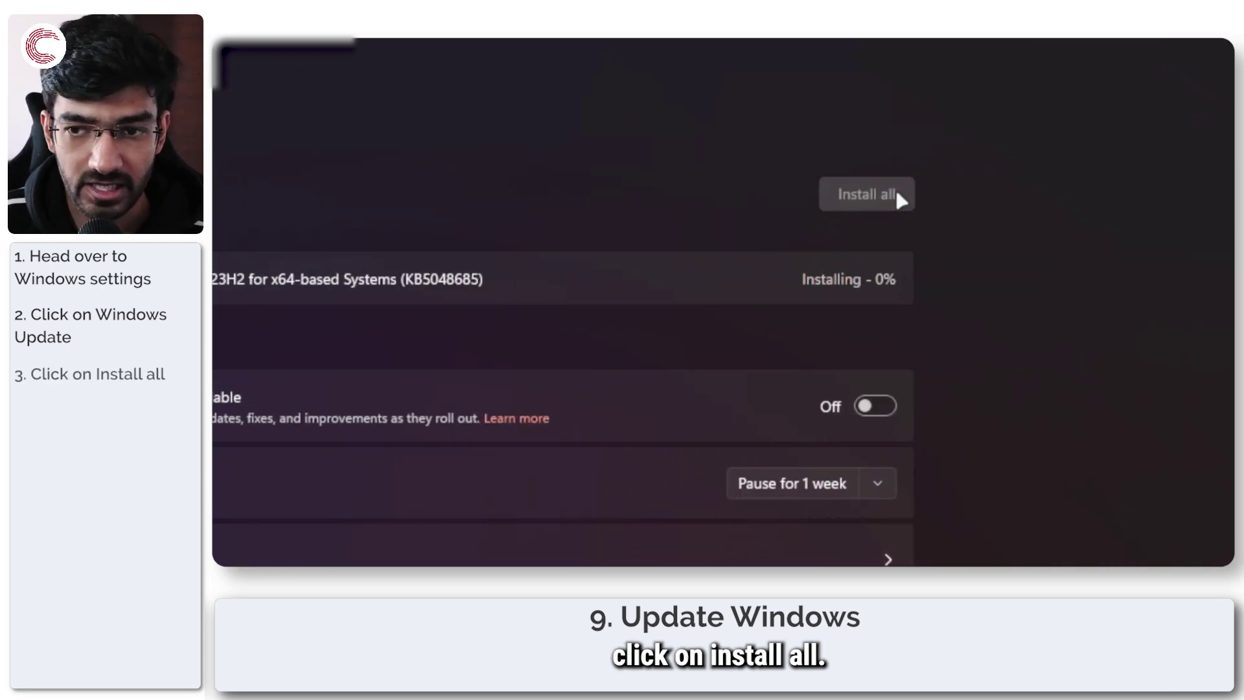